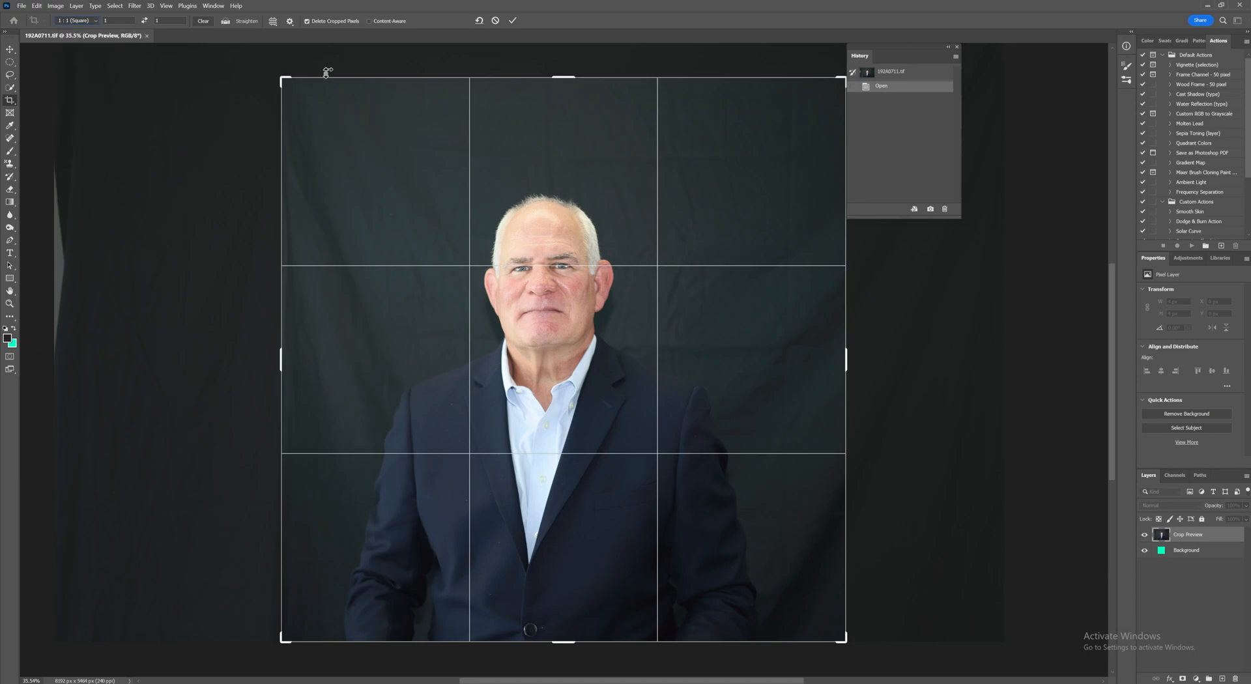
Step: Resize and reposition the square 1:1 crop around the man's head and shoulders and commit the crop
left_click_drag(280, 78, 372, 195)
left_click_drag(398, 237, 433, 235)
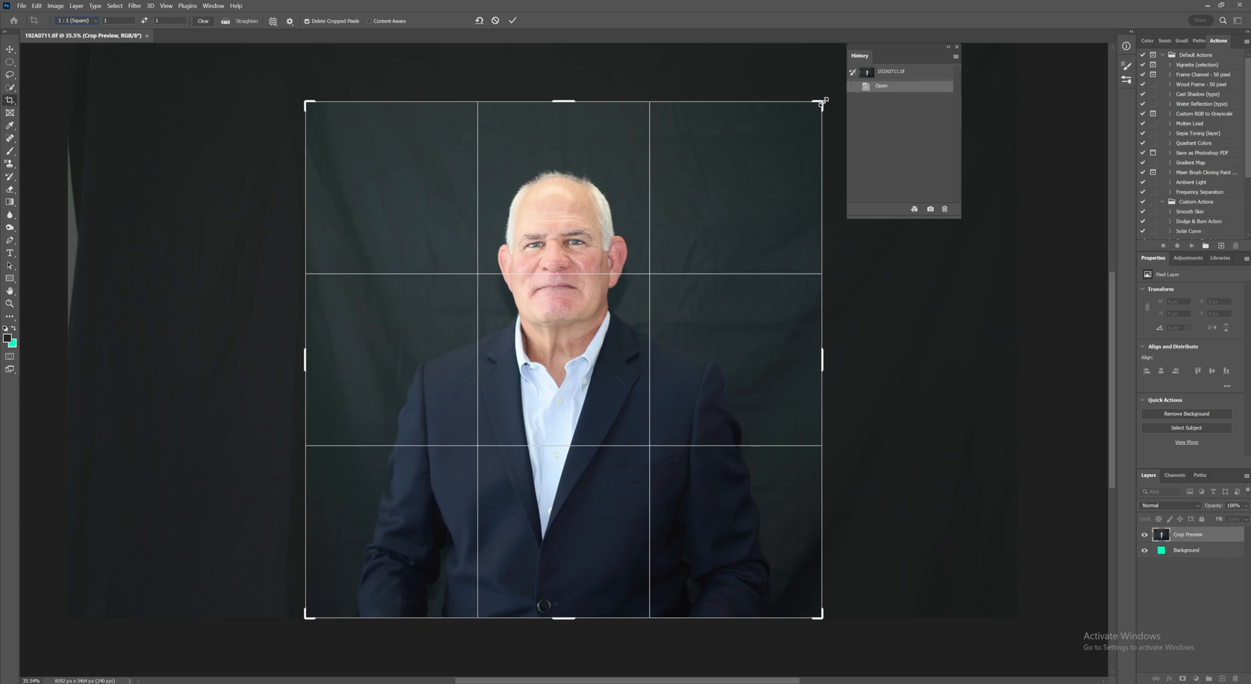
left_click_drag(823, 102, 810, 113)
left_click_drag(678, 190, 676, 190)
left_click_drag(592, 207, 593, 209)
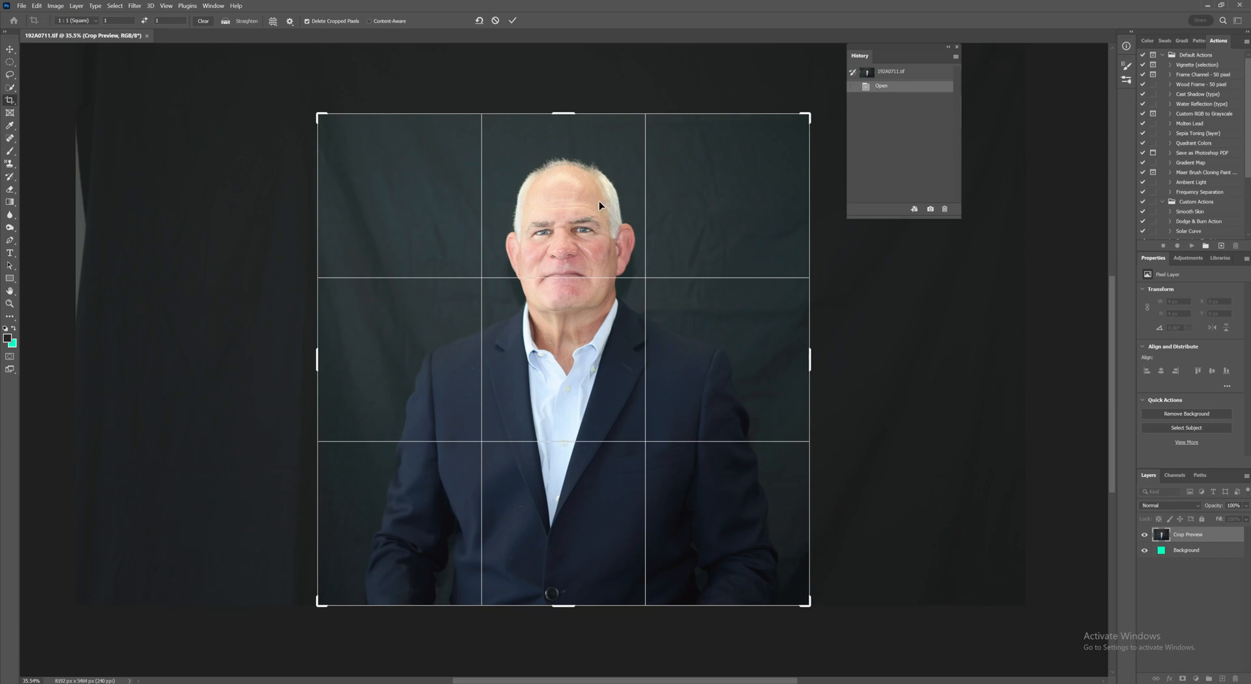
key("Return")
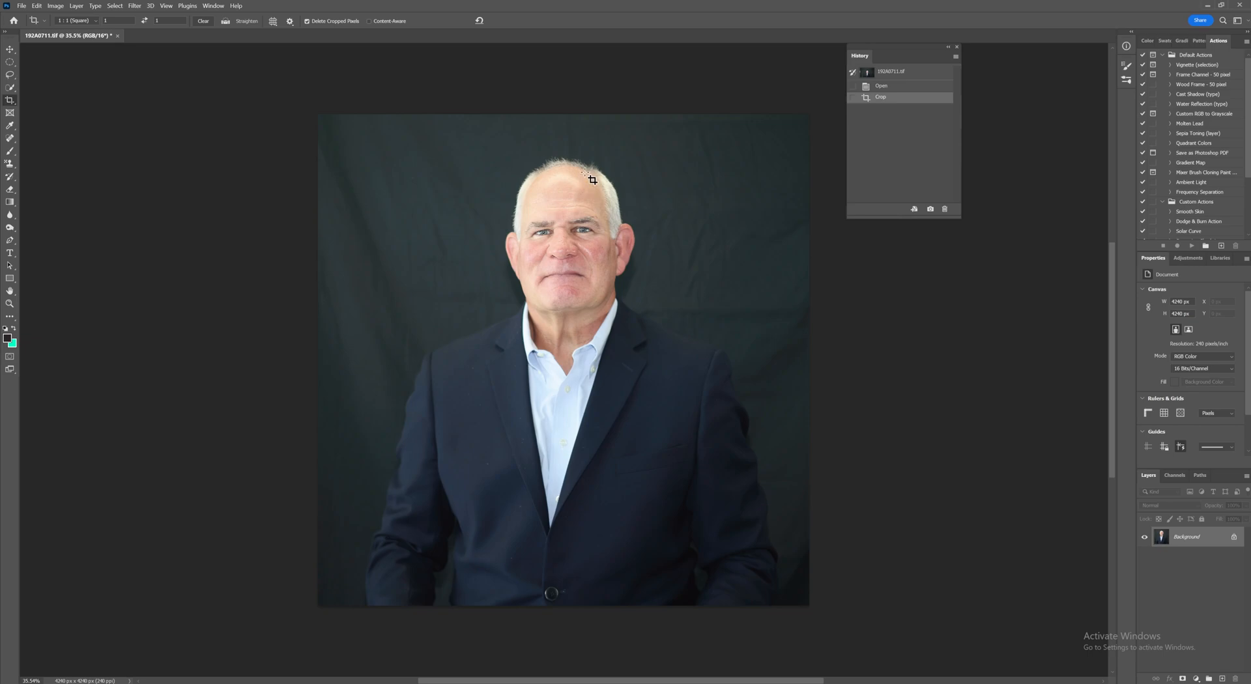
Step: Duplicate the background layer and add a new empty layer above the copy
key("ctrl")
key("ctrl+j")
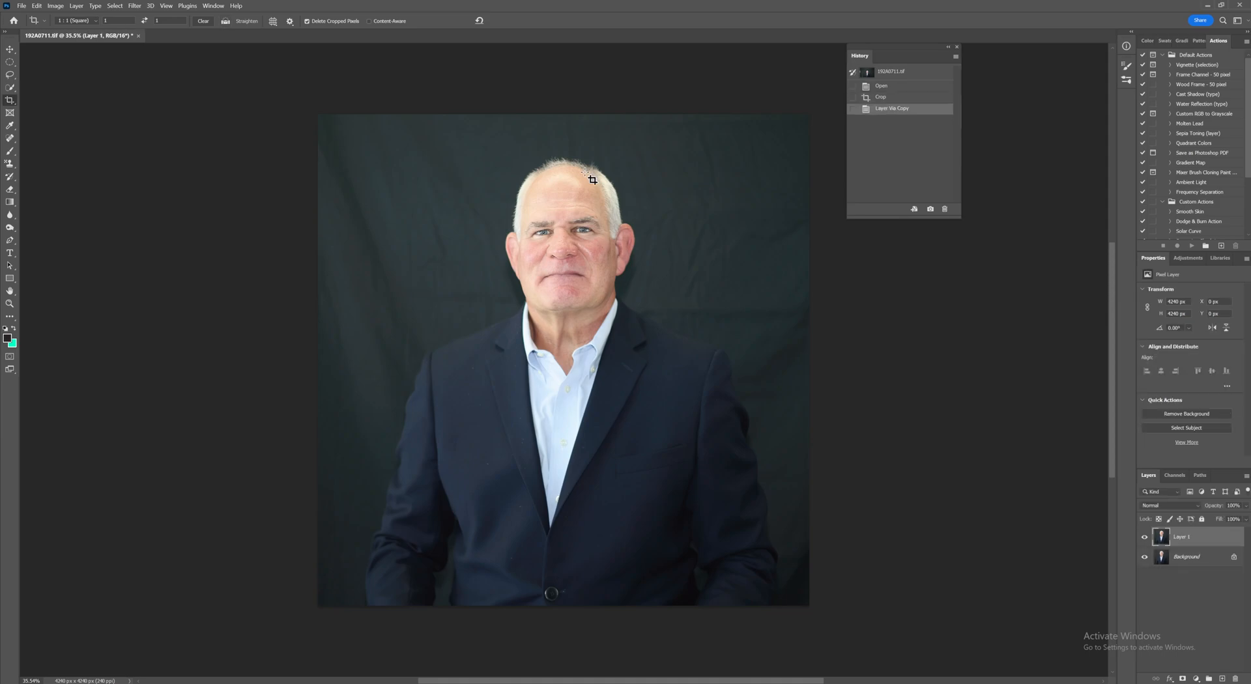
key("ctrl")
key("ctrl+shift+alt+n")
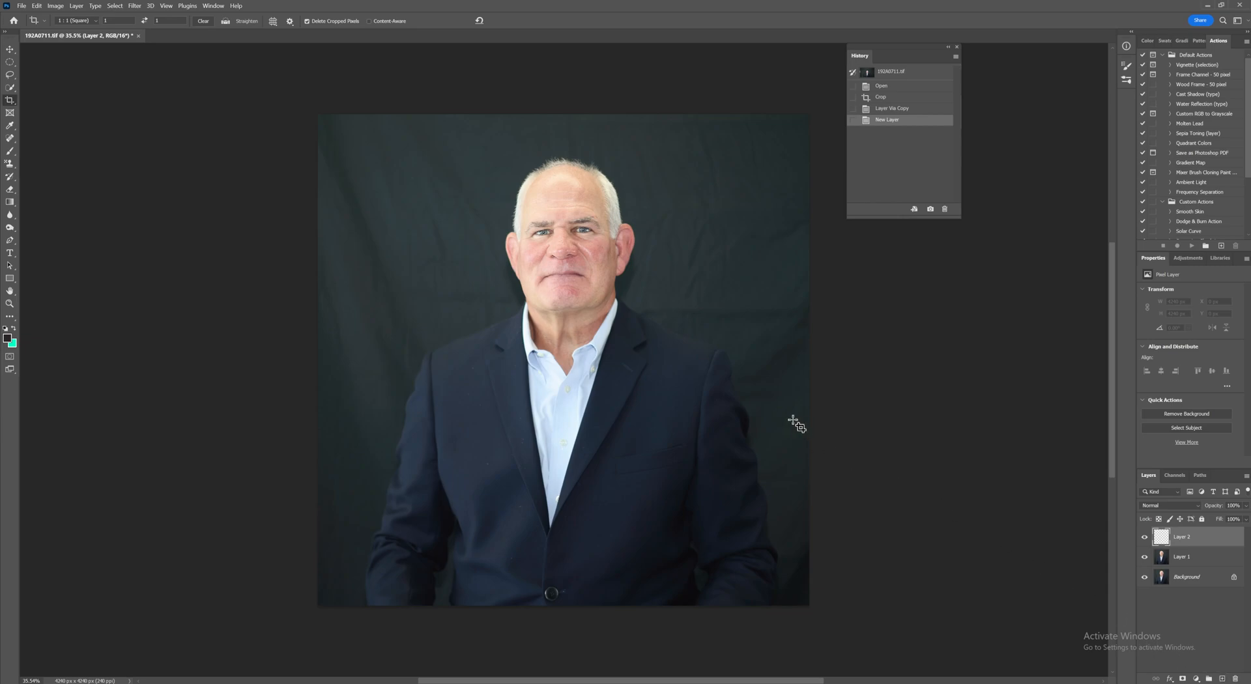
Step: Use the Spot Healing Brush on the empty layer to remove blemishes on both cheeks
left_click_drag(559, 223, 558, 285)
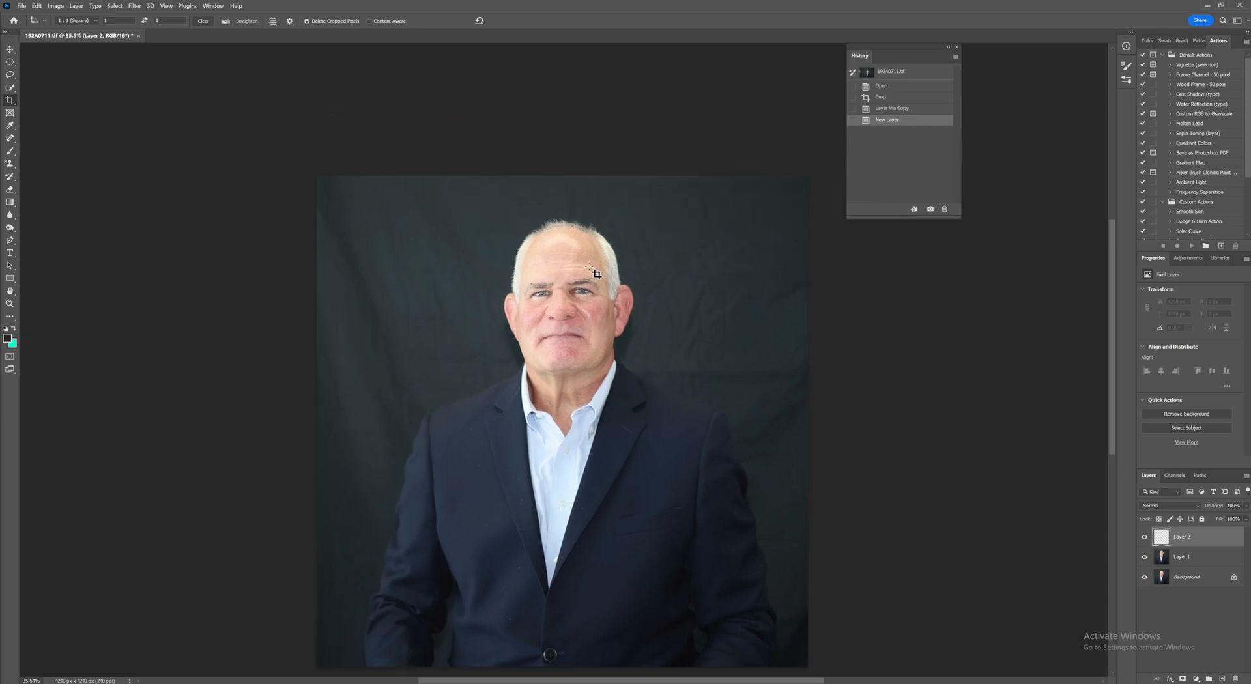
key("ctrl+1")
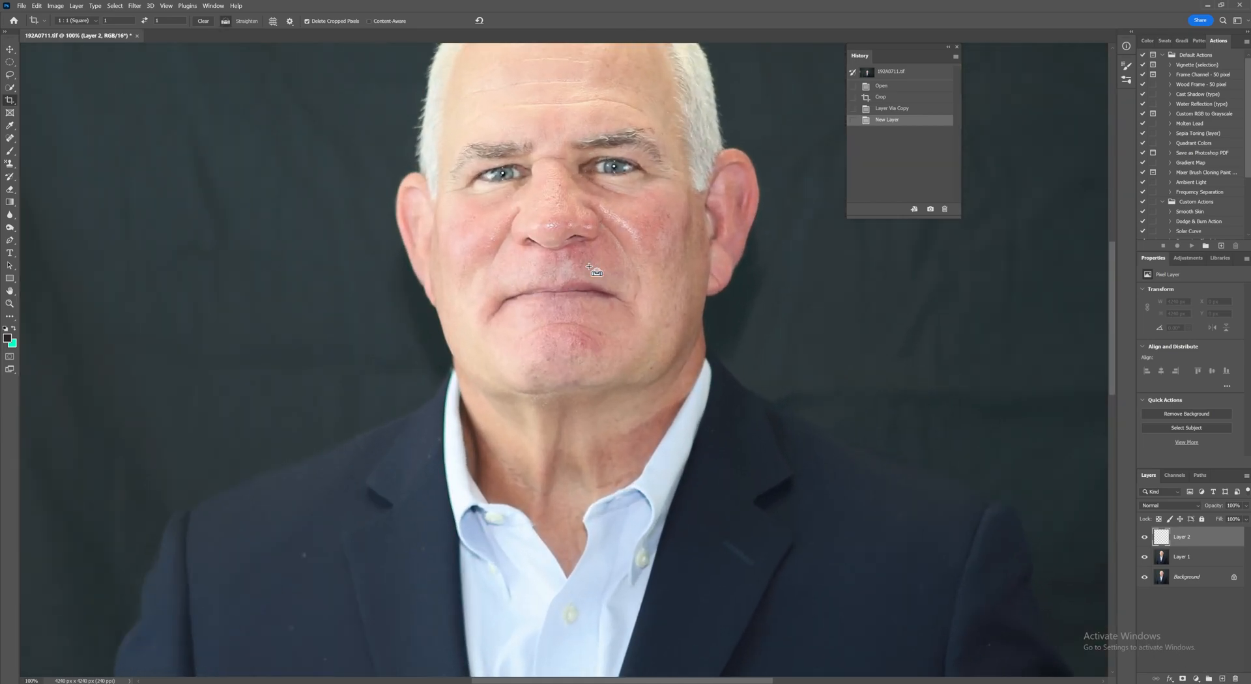
left_click_drag(558, 218, 536, 298)
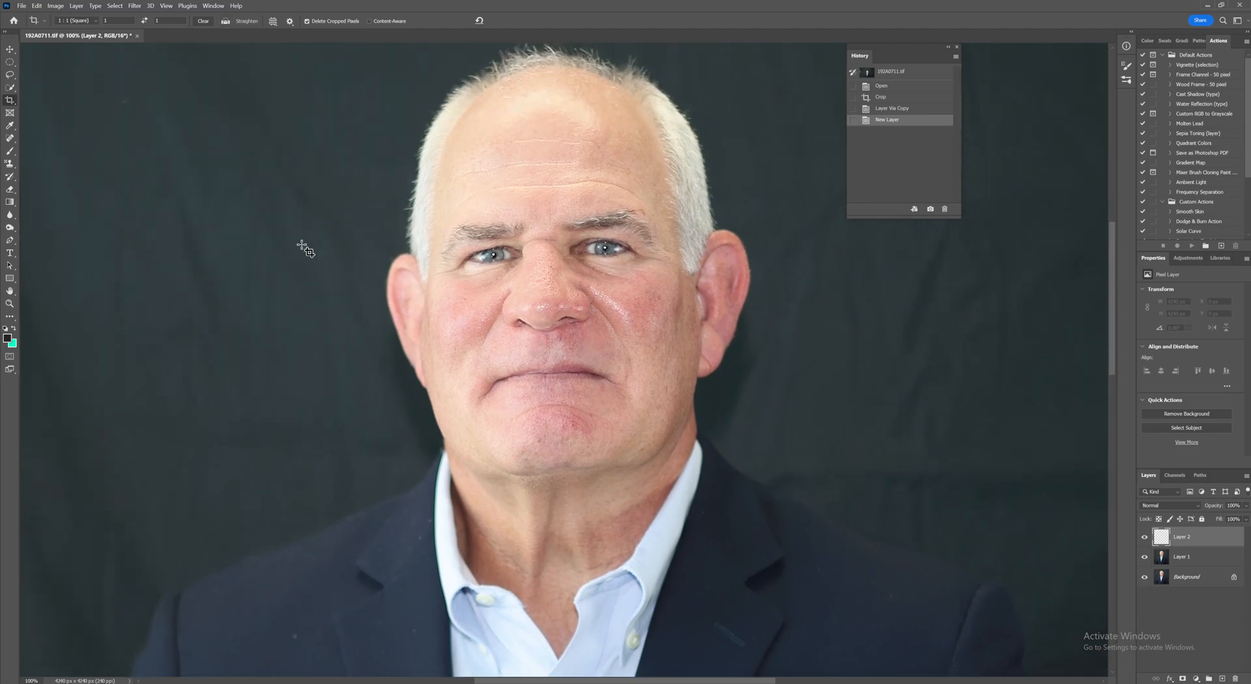
left_click(10, 138)
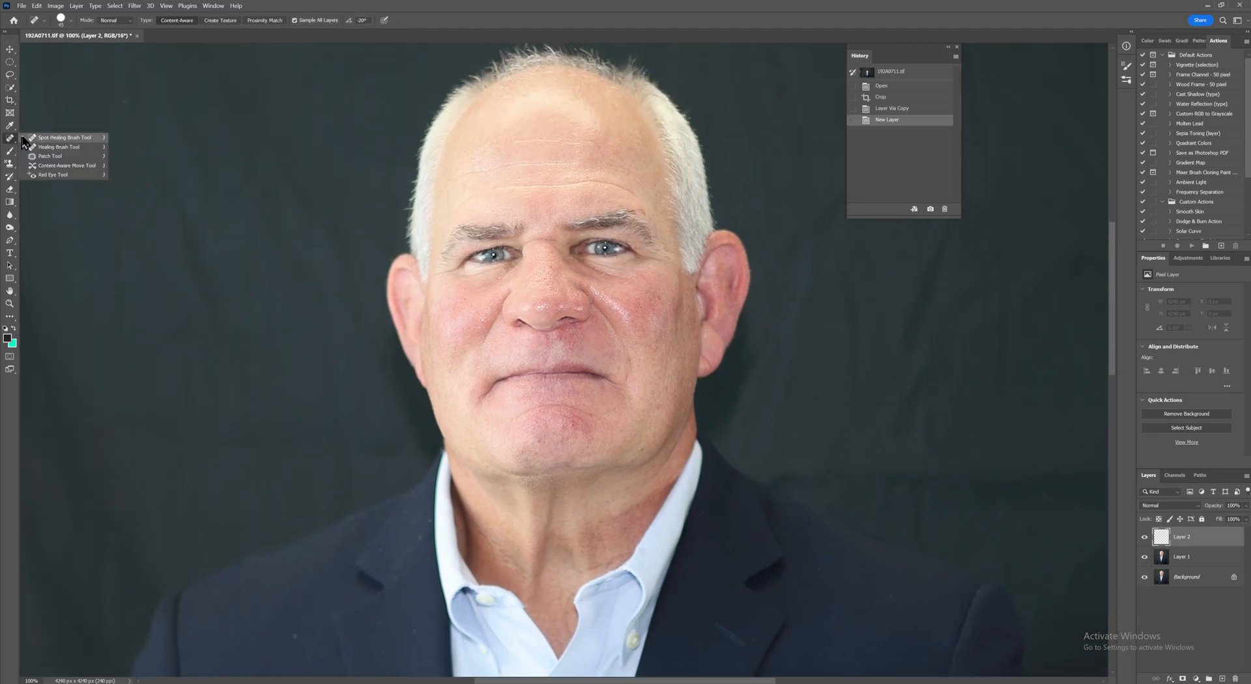
left_click(40, 139)
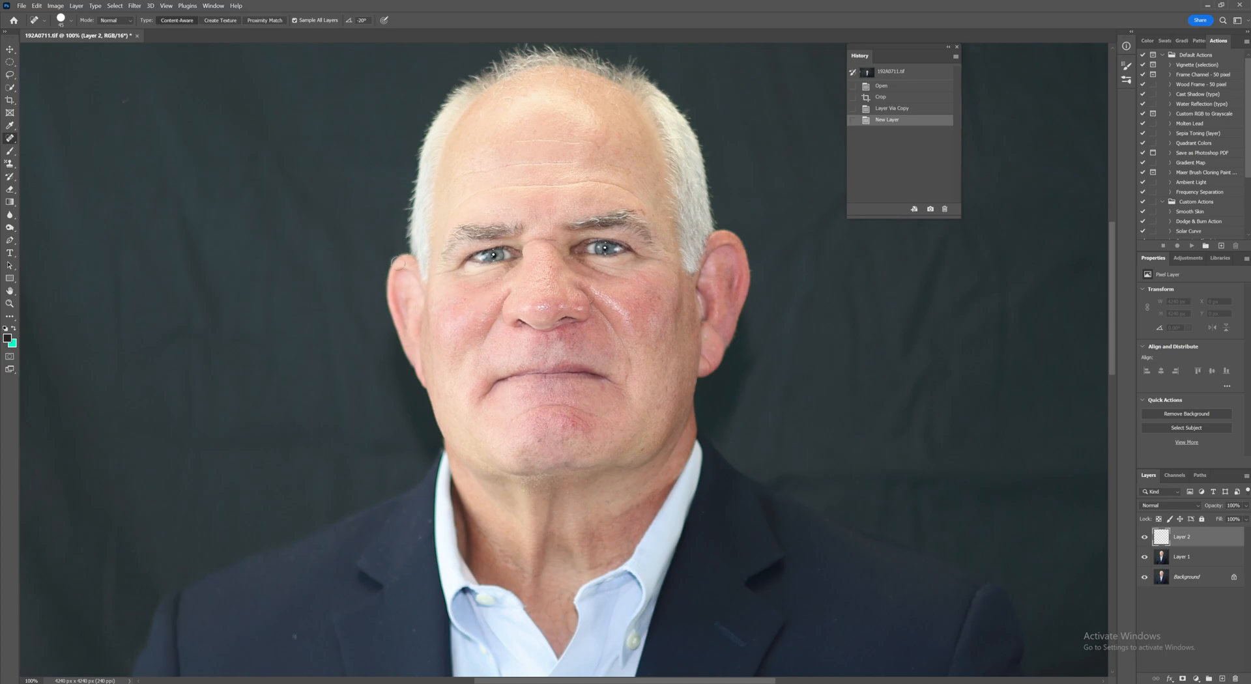
left_click(463, 299)
left_click(641, 296)
left_click(667, 296)
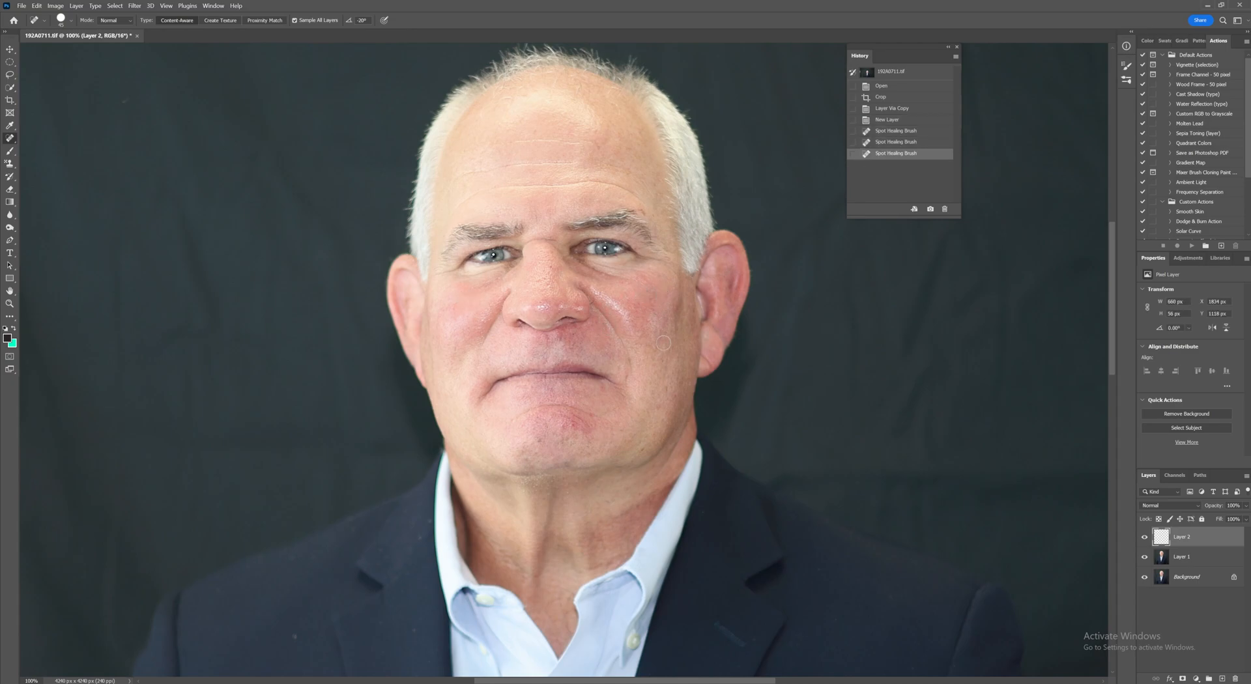
left_click(655, 304)
left_click(634, 302)
left_click(646, 315)
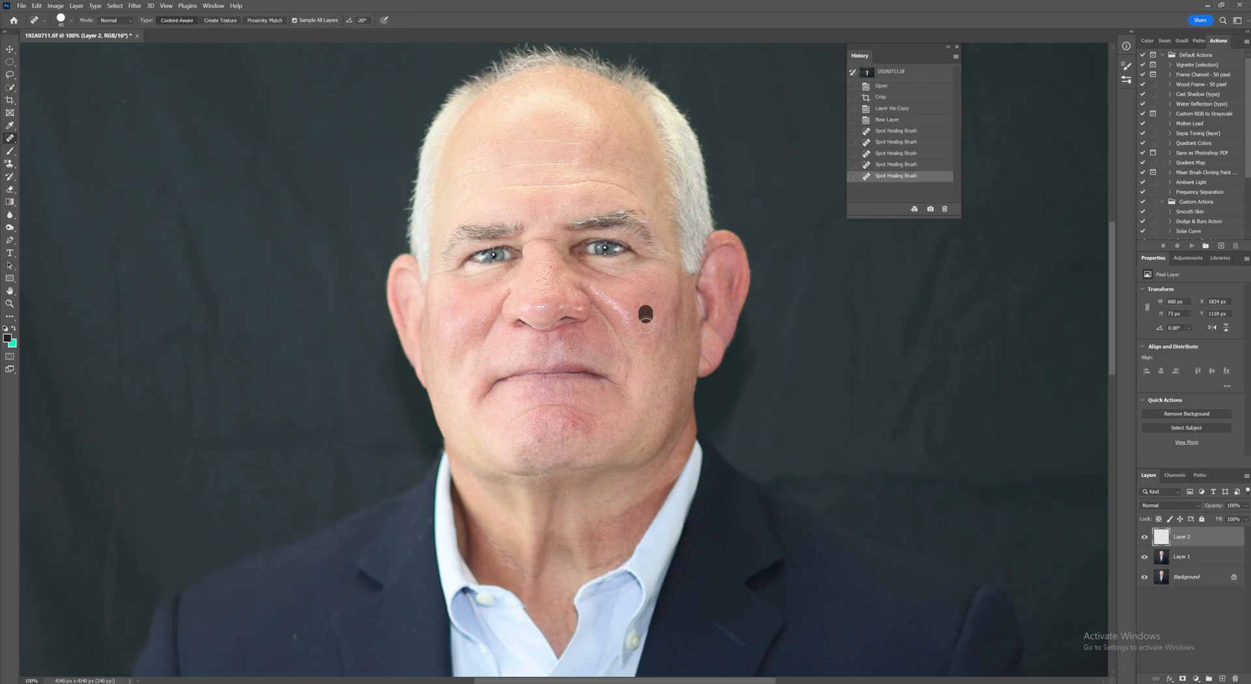
left_click(655, 326)
mouse_move(650, 321)
left_mouse_down()
mouse_move(655, 338)
mouse_move(652, 313)
left_mouse_up()
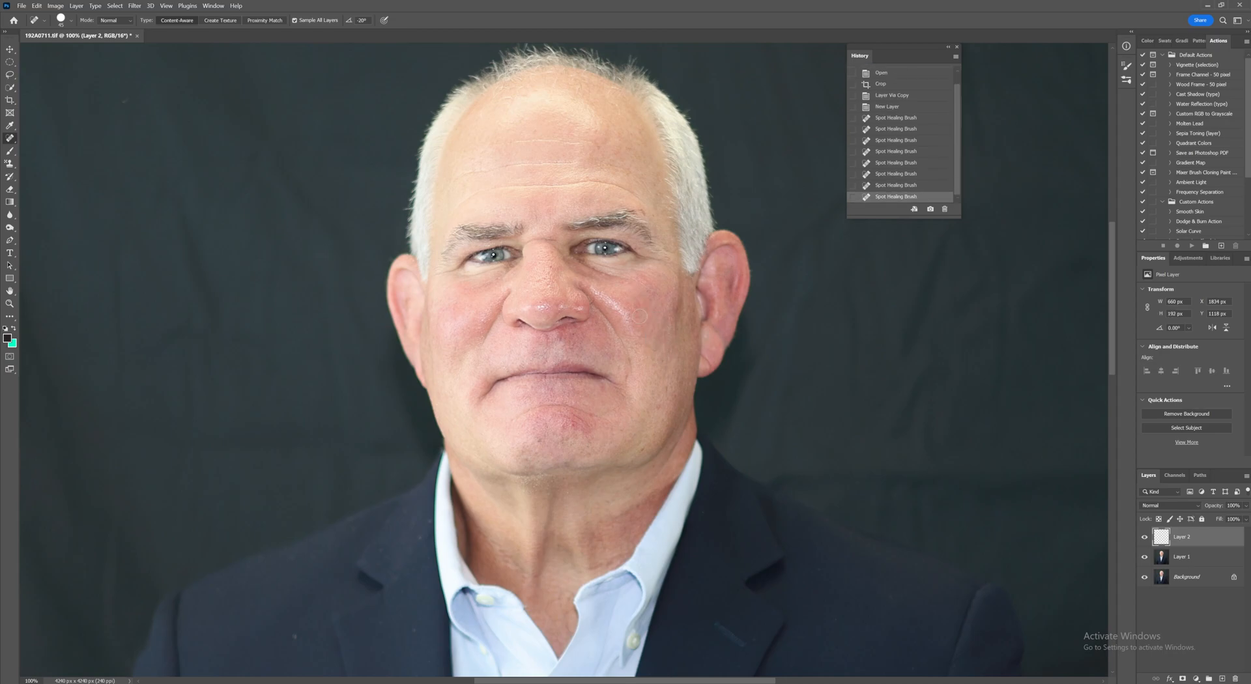
Step: Heal the spots across the forehead and temple with the Spot Healing Brush
left_click(590, 133)
left_click(591, 128)
left_click(583, 123)
left_click(589, 114)
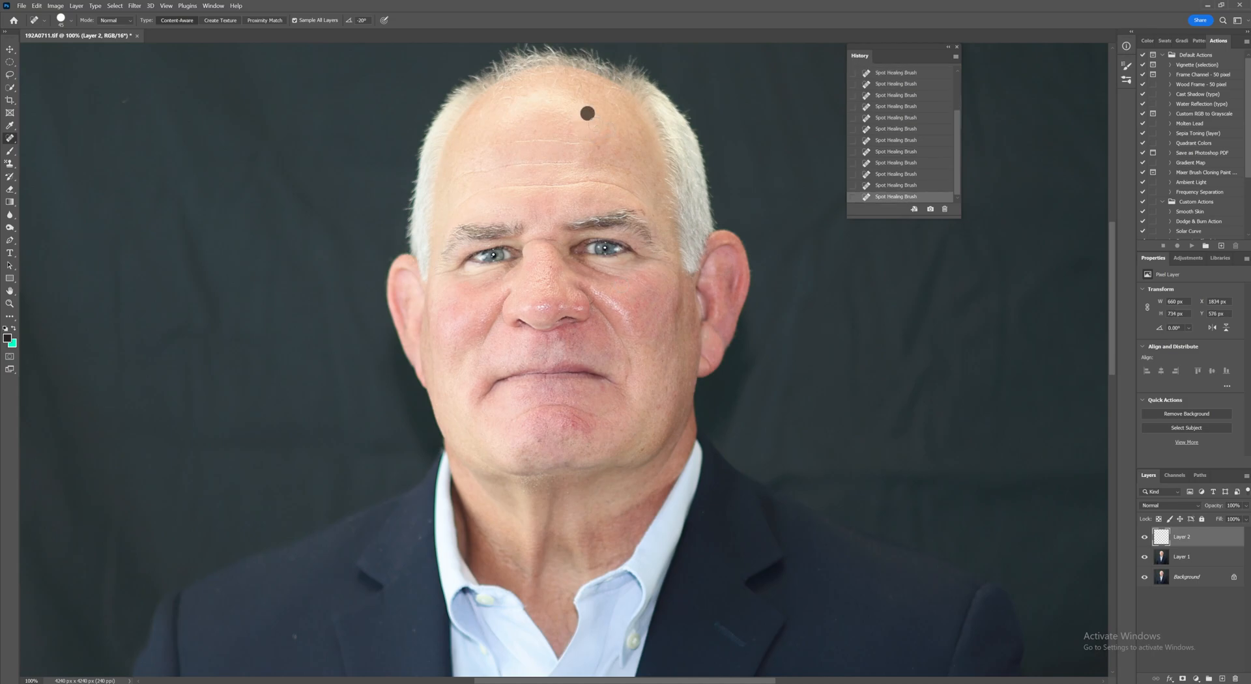
left_click(584, 108)
left_click(507, 111)
left_click(516, 119)
left_click(522, 109)
left_click(572, 115)
left_click(560, 109)
left_click(579, 115)
left_click(542, 98)
left_click(525, 103)
left_click(510, 119)
left_click(523, 115)
left_click(536, 109)
left_click(540, 104)
left_click_drag(550, 112, 562, 118)
left_click(579, 110)
left_click(565, 98)
left_click(536, 97)
left_click(516, 110)
left_click(506, 119)
left_click(509, 124)
left_click(519, 117)
left_click(528, 125)
left_click(473, 169)
Step: Heal the blemishes on and around the nose with the Spot Healing Brush
left_click(520, 276)
left_click(547, 270)
left_click(547, 281)
left_click(541, 287)
left_click(551, 280)
left_click(541, 298)
left_click(533, 292)
left_click(541, 269)
left_click(551, 268)
left_click(553, 282)
left_click(555, 291)
left_click(543, 254)
left_click(551, 261)
left_click(556, 283)
left_click(568, 293)
left_click(555, 281)
key("e")
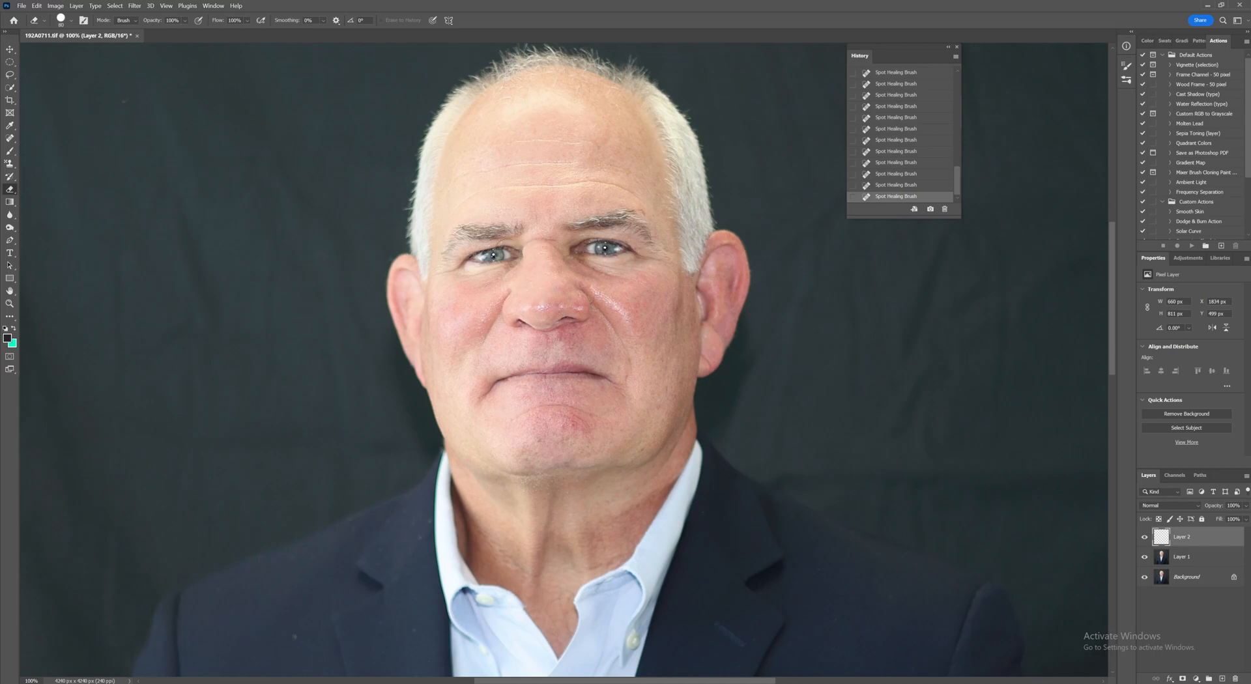
key("j")
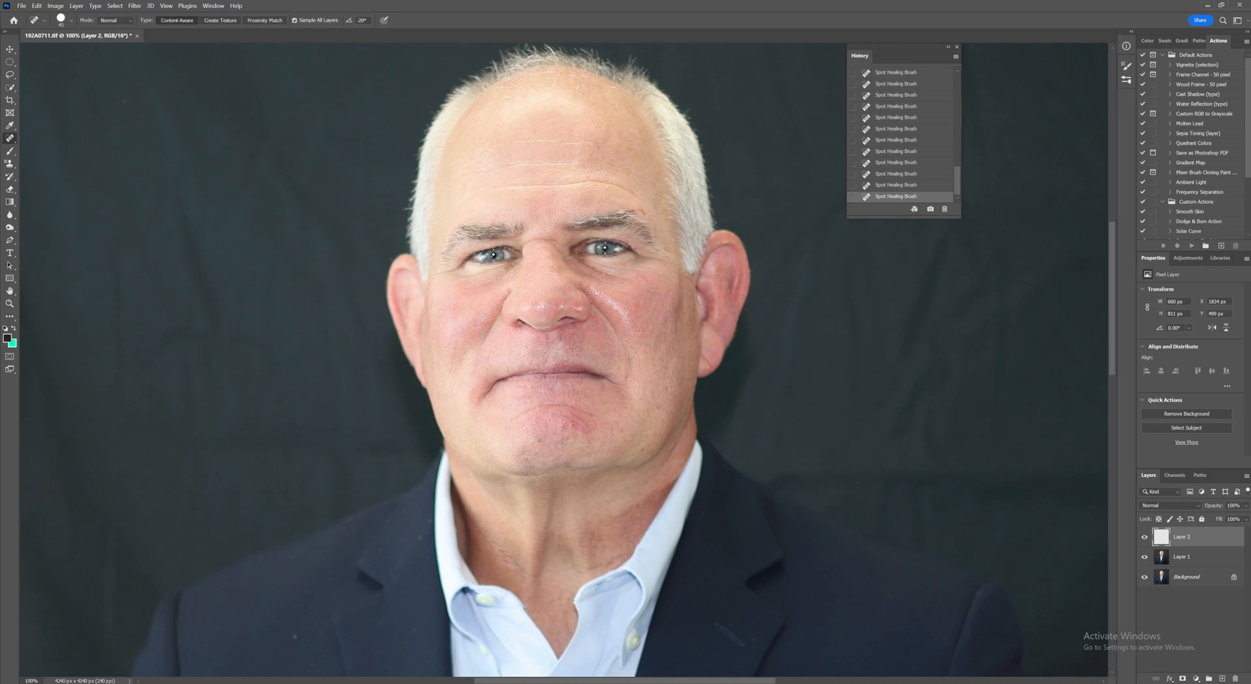
Step: Heal the spots along the jaw and lower cheeks
left_click(450, 370)
left_click(656, 410)
left_click(689, 412)
Step: Add another new layer on top and name it Brush
left_click(1222, 678)
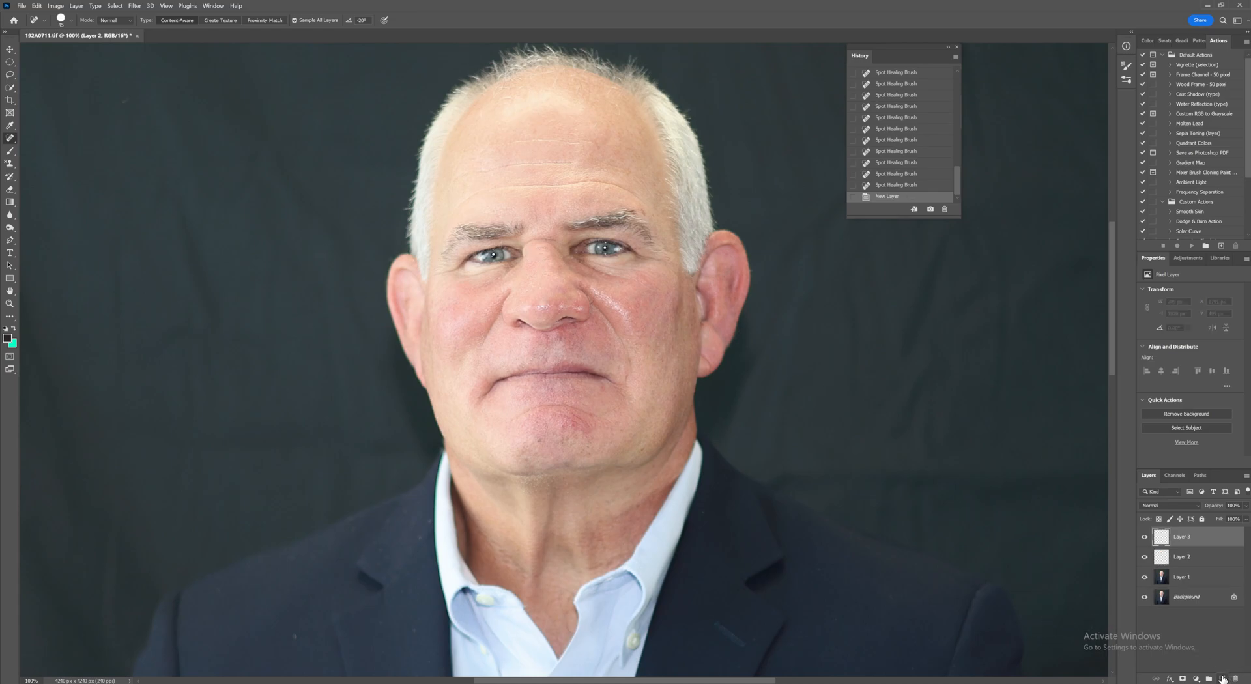
double_click(1181, 538)
type("h")
key("Return")
Step: Select the Brush tool and set its flow to 5%
key("b")
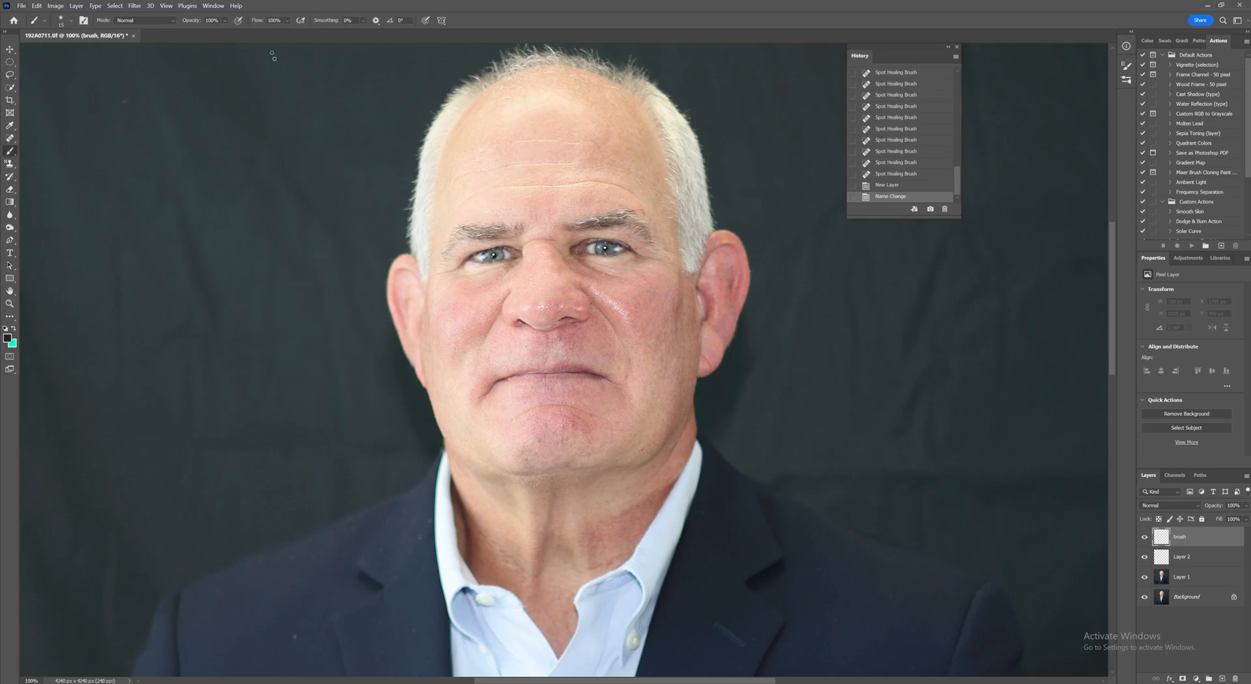
left_click_drag(258, 25, 231, 25)
left_click_drag(231, 24, 220, 25)
left_click_drag(219, 24, 211, 23)
Step: Sample a skin tone from the chin area as the foreground color and return to the Brush tool
key("i")
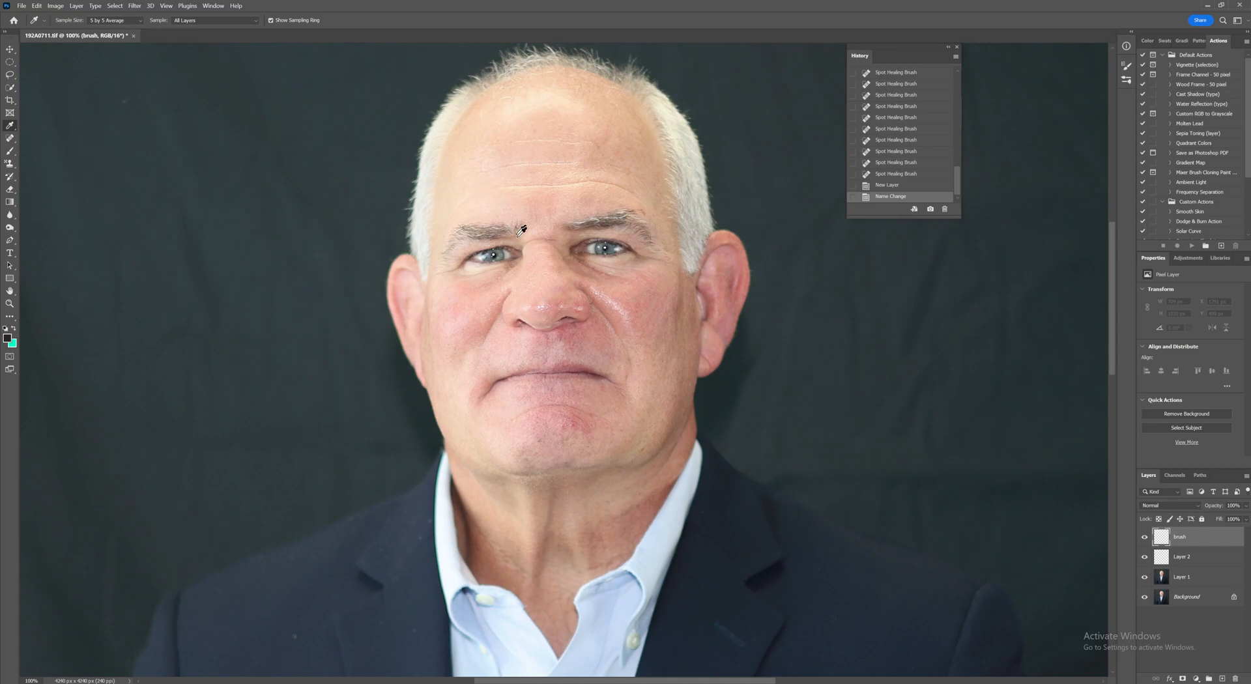
left_click(498, 419)
left_click(8, 340)
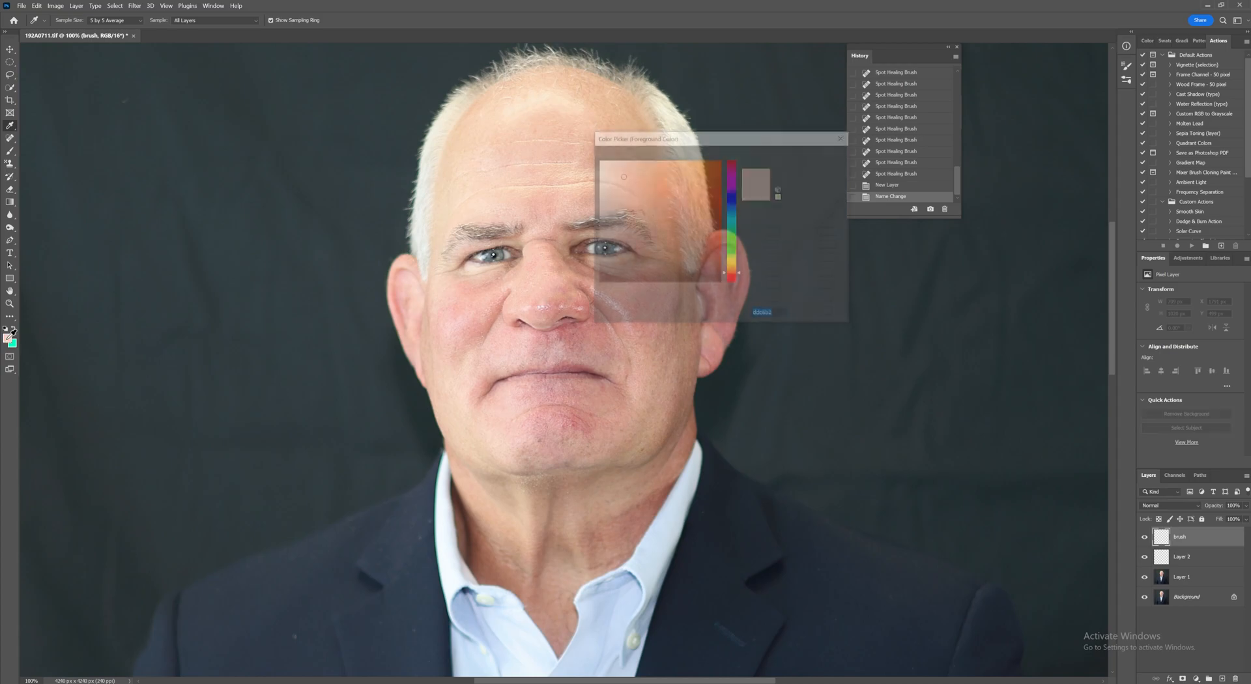
left_click(818, 156)
key("b")
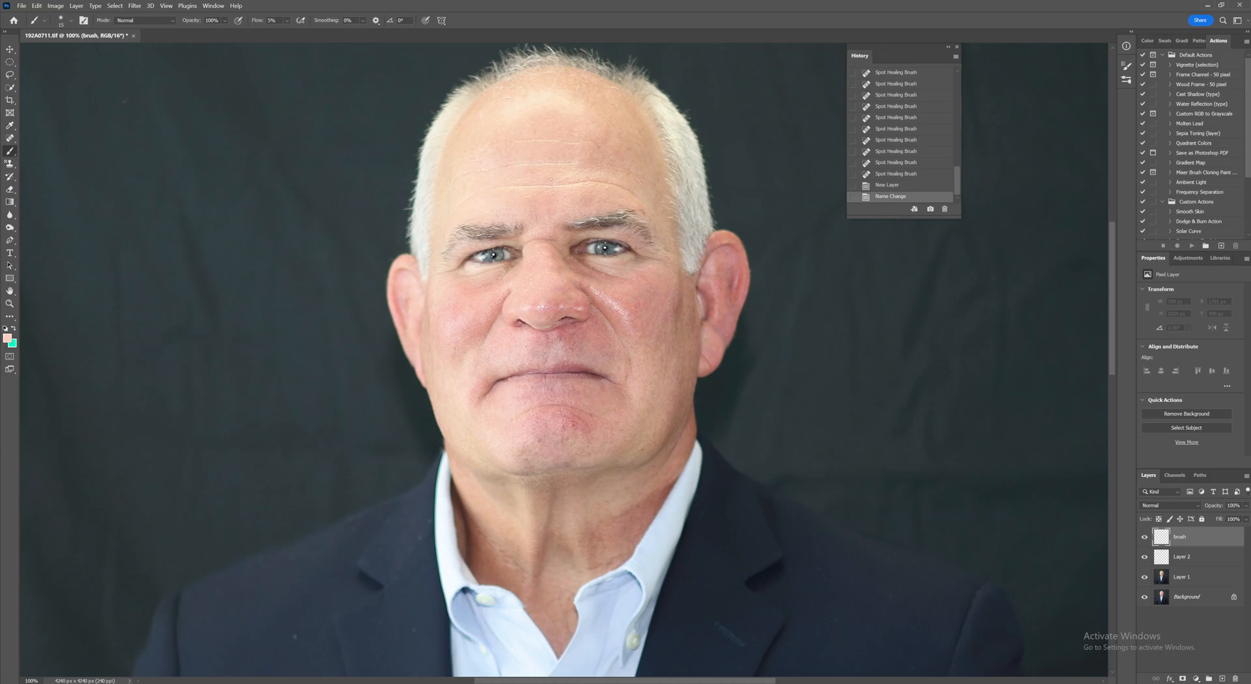
Step: Enlarge the brush and paint soft skin tone over blotchy areas of the cheeks, forehead and chin
key("bracketright")
key("bracketright")
key("bracketright")
mouse_move(520, 428)
left_mouse_down()
mouse_move(596, 410)
mouse_move(551, 394)
mouse_move(537, 424)
mouse_move(573, 422)
mouse_move(554, 388)
left_mouse_up()
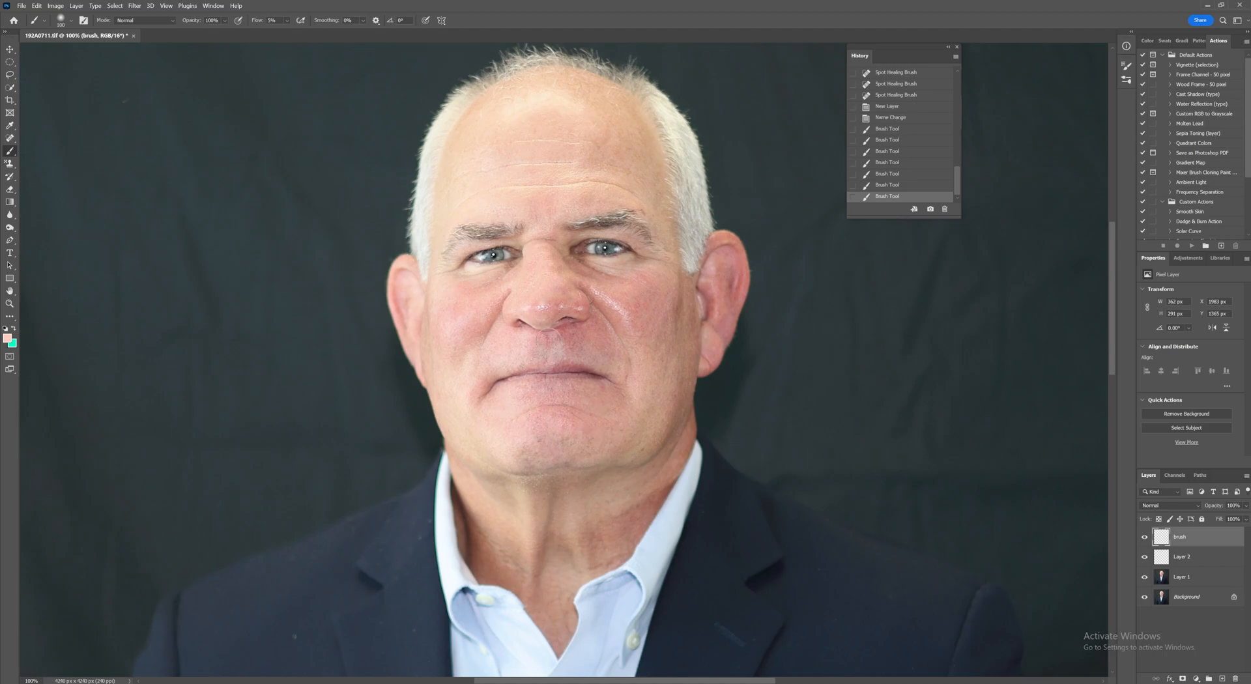
left_click_drag(553, 334, 584, 353)
mouse_move(574, 334)
left_mouse_down()
mouse_move(637, 339)
mouse_move(646, 304)
mouse_move(660, 328)
mouse_move(670, 296)
left_mouse_up()
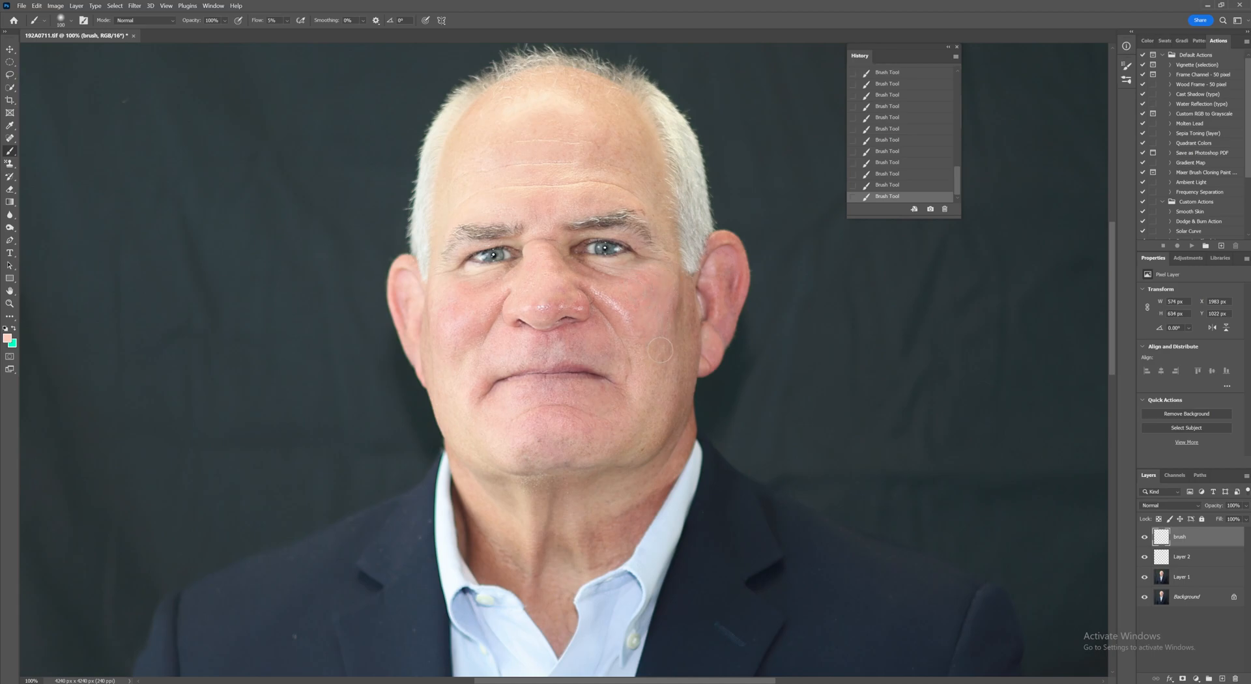
mouse_move(664, 369)
left_mouse_down()
mouse_move(669, 331)
mouse_move(674, 369)
left_mouse_up()
mouse_move(472, 334)
left_mouse_down()
mouse_move(495, 278)
mouse_move(459, 298)
mouse_move(490, 285)
left_mouse_up()
left_click_drag(531, 221, 528, 208)
left_click_drag(619, 157, 629, 186)
mouse_move(669, 291)
left_mouse_down()
mouse_move(674, 342)
mouse_move(661, 325)
left_mouse_up()
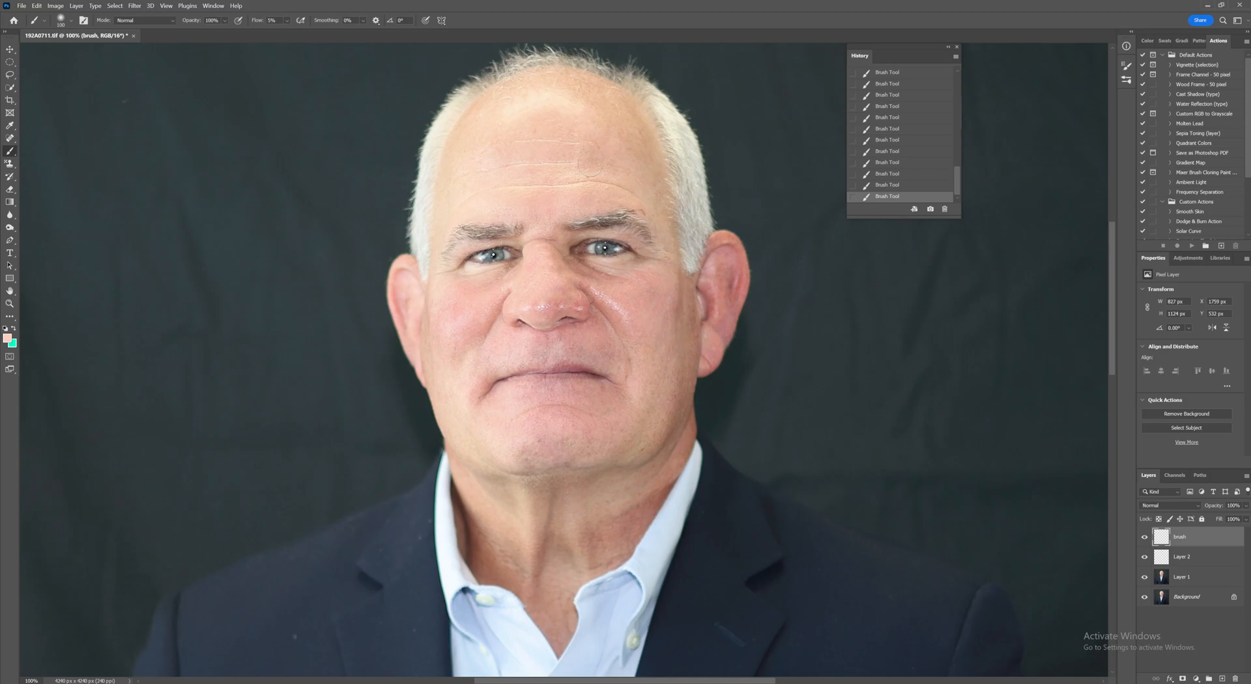
mouse_move(586, 112)
left_mouse_down()
mouse_move(550, 97)
mouse_move(496, 136)
mouse_move(525, 102)
mouse_move(572, 108)
mouse_move(514, 115)
mouse_move(575, 101)
mouse_move(592, 116)
mouse_move(579, 124)
mouse_move(579, 106)
mouse_move(505, 116)
mouse_move(526, 101)
mouse_move(584, 102)
mouse_move(587, 120)
mouse_move(586, 105)
mouse_move(520, 105)
mouse_move(490, 134)
mouse_move(504, 149)
mouse_move(491, 127)
mouse_move(549, 106)
mouse_move(555, 127)
mouse_move(511, 129)
mouse_move(511, 162)
mouse_move(544, 149)
mouse_move(556, 119)
mouse_move(542, 107)
mouse_move(543, 142)
left_mouse_up()
mouse_move(500, 338)
left_mouse_down()
mouse_move(459, 313)
mouse_move(462, 369)
mouse_move(512, 345)
left_mouse_up()
Step: In the Brush layer's blending options, split the Underlying Layer black slider to 45/199 to blend the paint
double_click(1215, 541)
left_click_drag(919, 232, 484, 196)
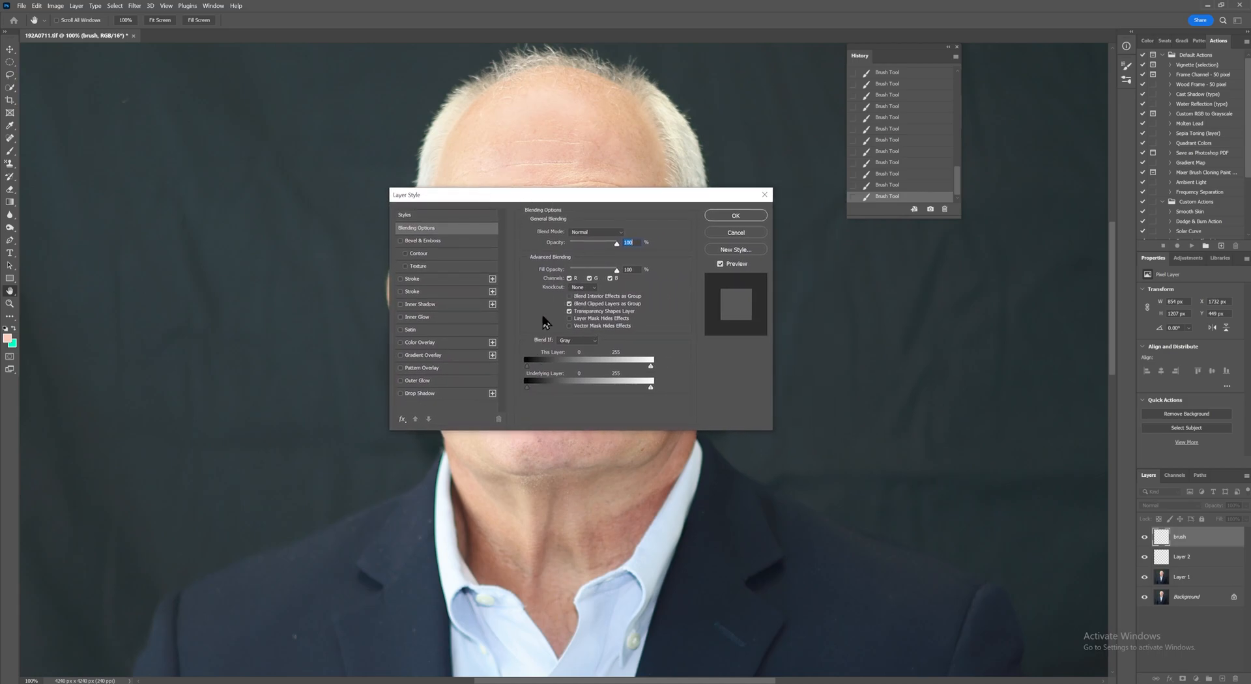
left_click_drag(546, 198, 894, 181)
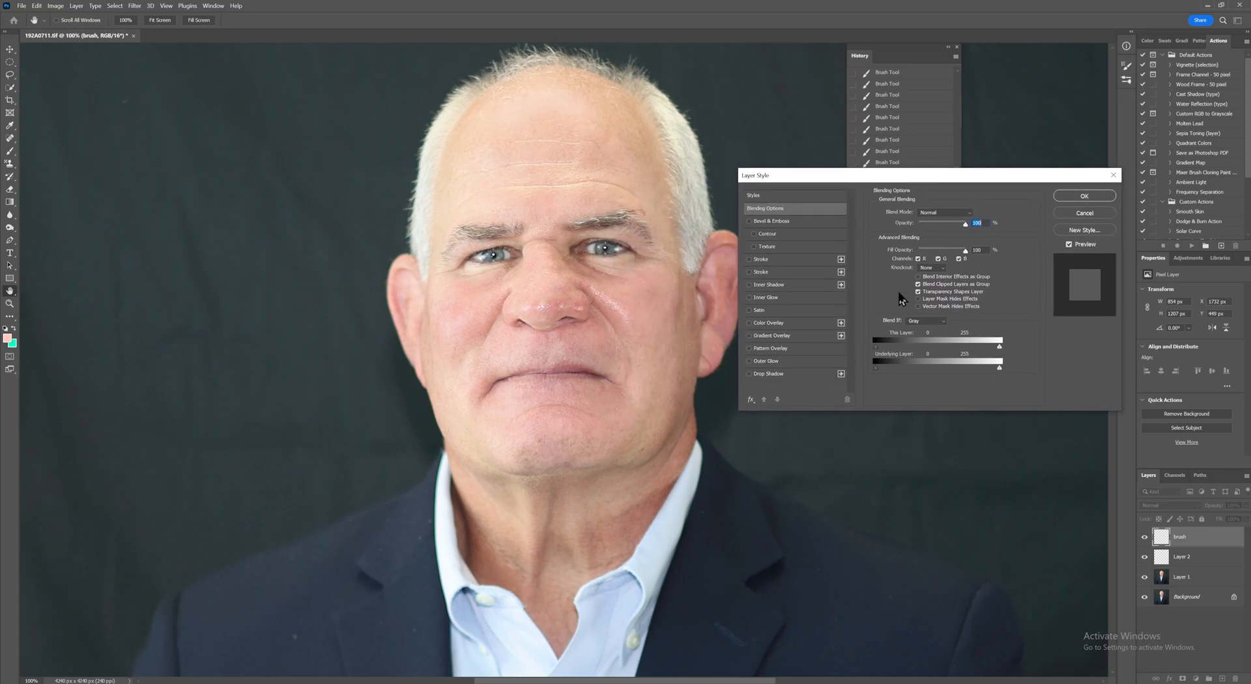
key("alt")
mouse_move(878, 370)
left_mouse_down()
mouse_move(976, 379)
mouse_move(896, 372)
left_mouse_up()
left_click_drag(896, 374, 878, 374)
mouse_move(876, 373)
left_mouse_down()
mouse_move(999, 382)
mouse_move(883, 381)
mouse_move(976, 385)
mouse_move(887, 375)
mouse_move(984, 373)
mouse_move(899, 371)
mouse_move(855, 381)
left_mouse_up()
left_click(890, 369, "alt")
left_click_drag(876, 371, 975, 378)
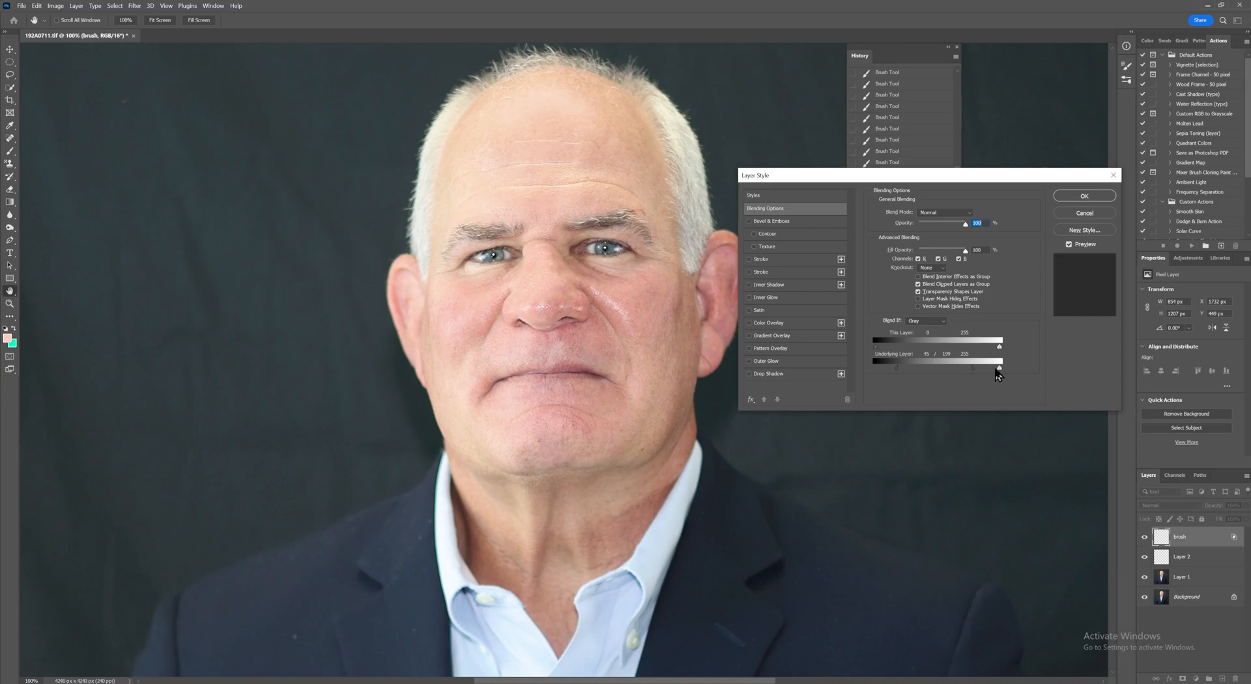
mouse_move(998, 375)
left_mouse_down()
mouse_move(842, 380)
mouse_move(985, 382)
mouse_move(991, 369)
left_mouse_up()
left_click(1079, 195)
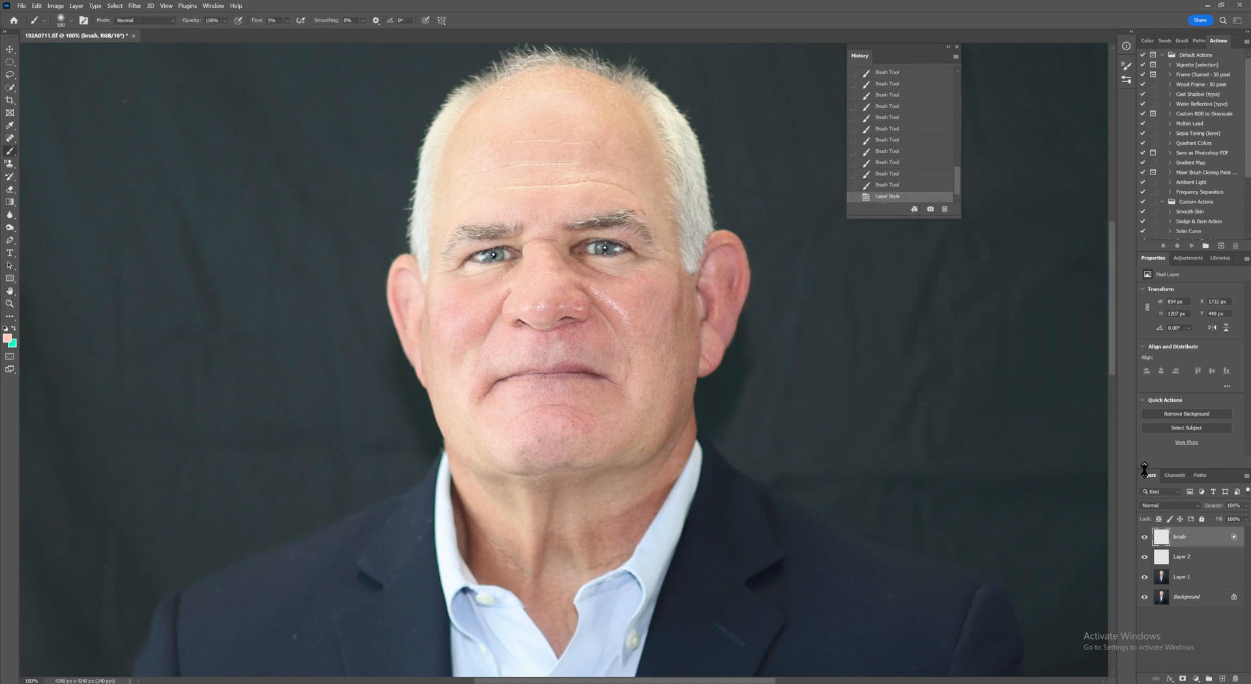
Step: Select the subject on Layer 1 with Select Subject and add a layer mask from the selection
left_click(1145, 597, "alt")
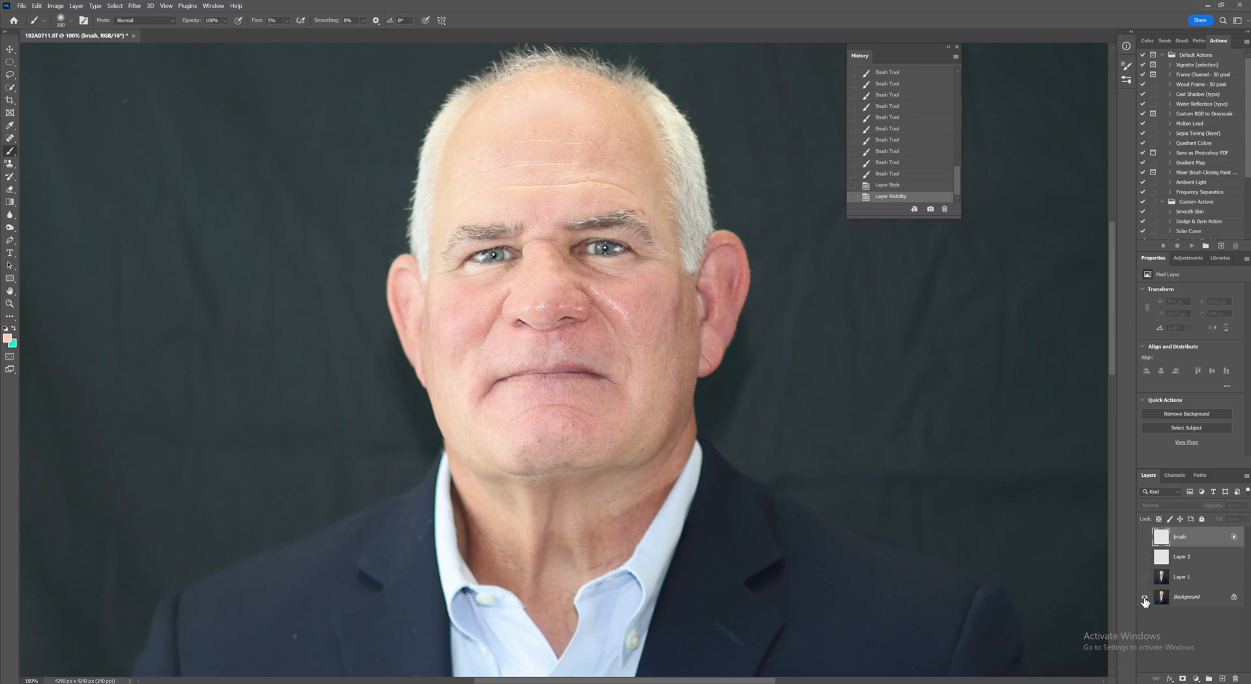
left_click(1145, 597, "alt")
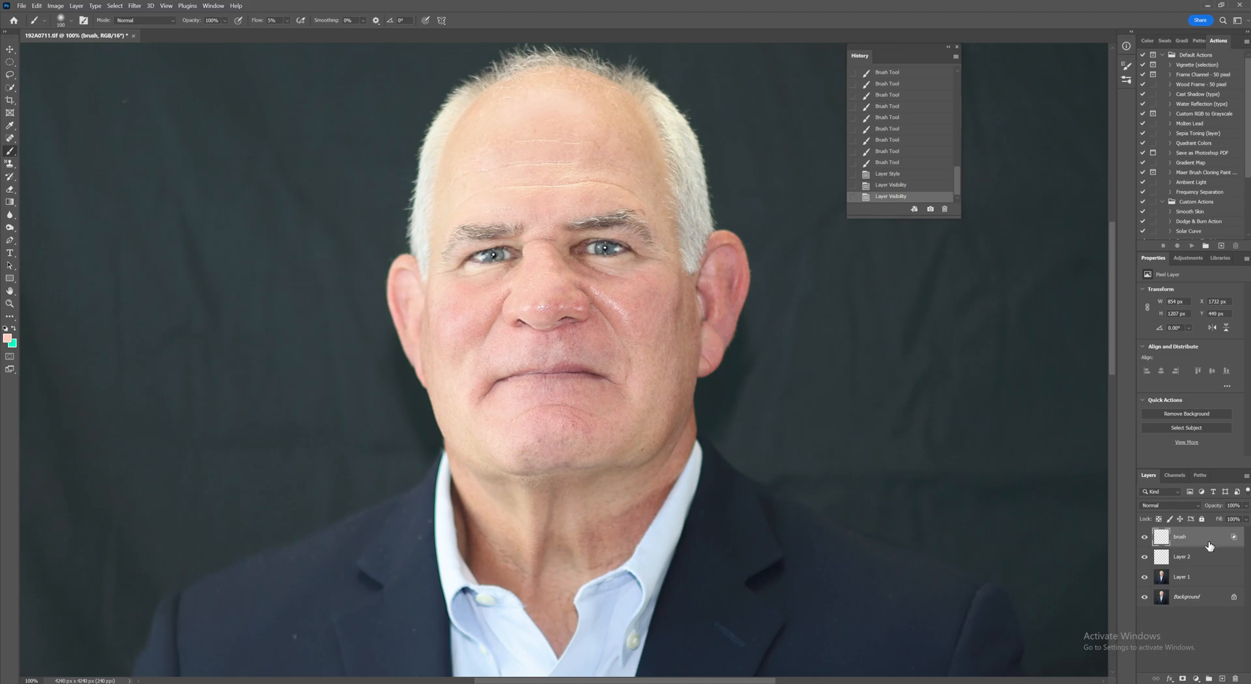
left_click(1203, 580)
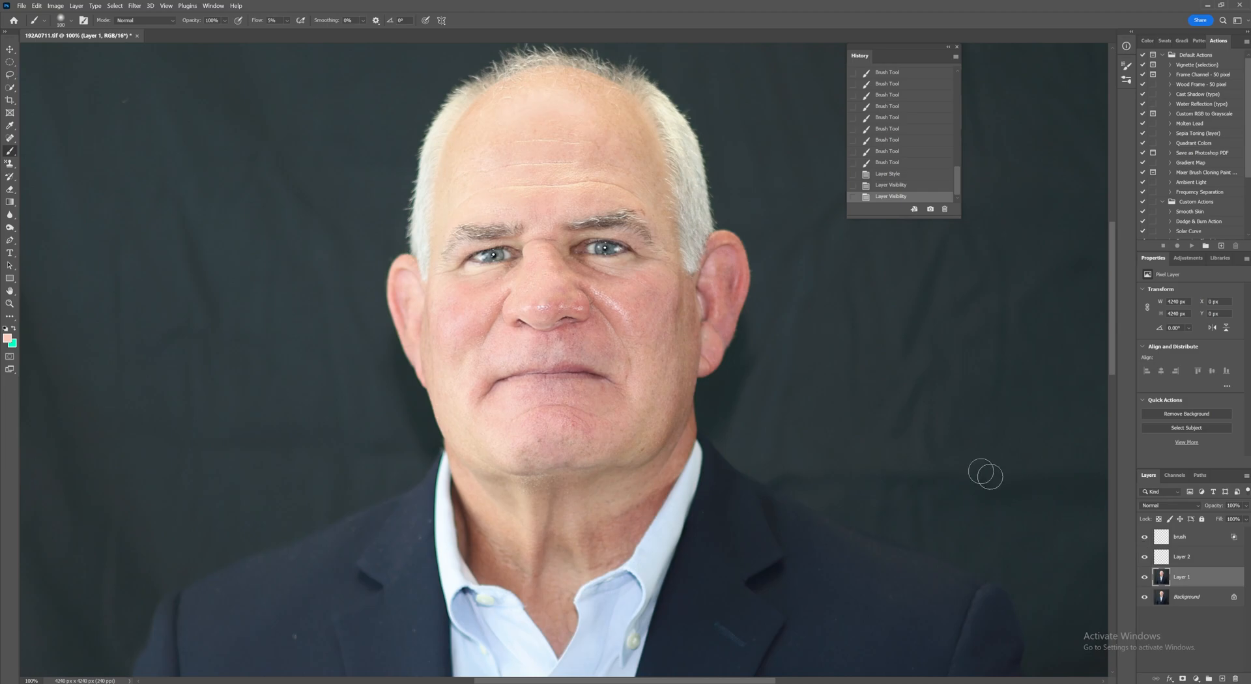
key("w")
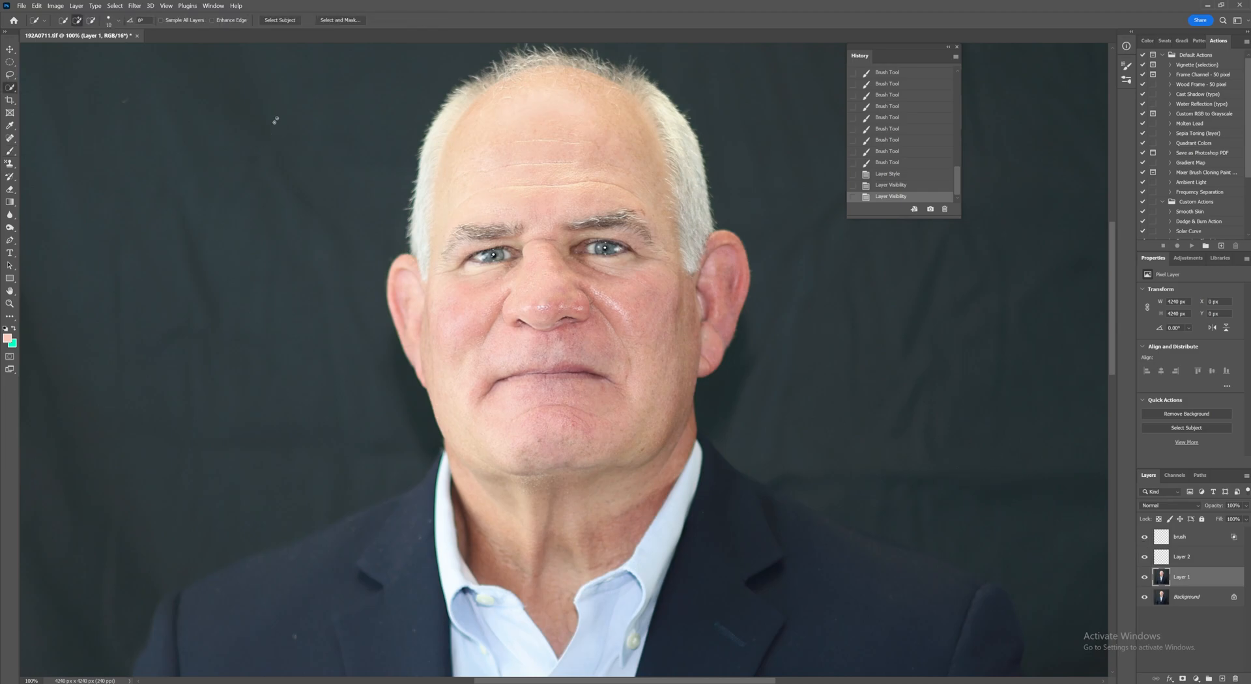
left_click(278, 21)
left_click(1182, 678)
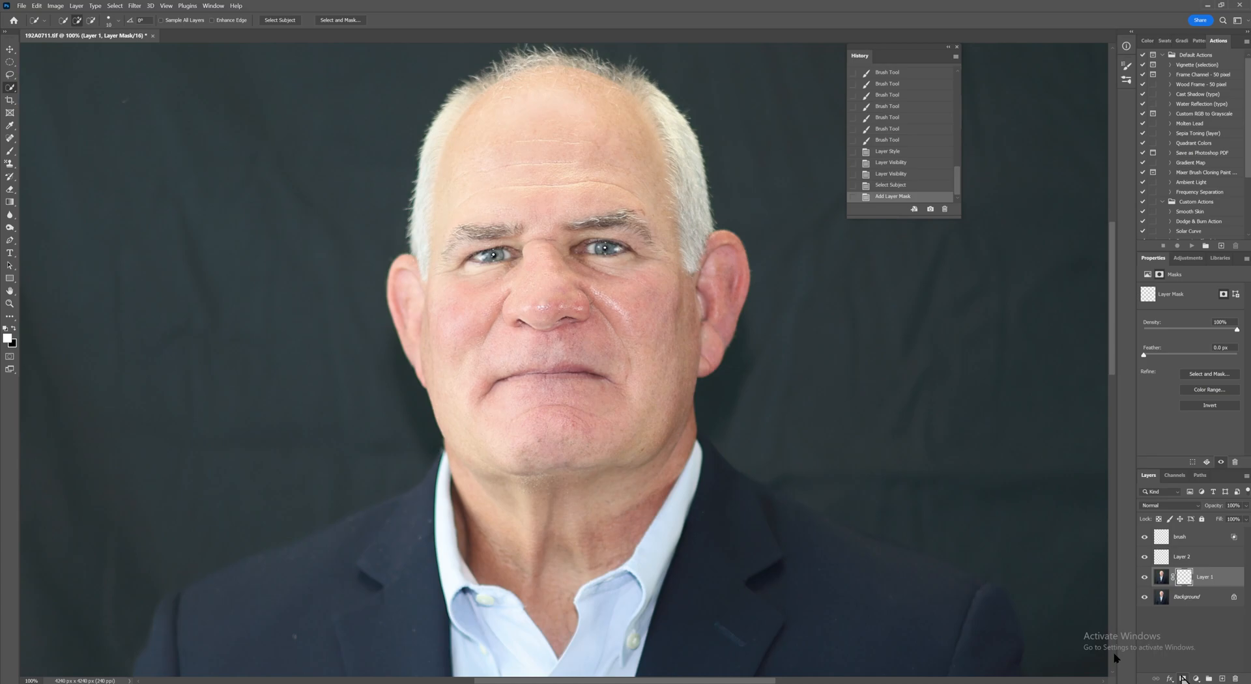
Step: Fit the image on screen and add a Selective Color adjustment layer above Layer 1
key("ctrl+0")
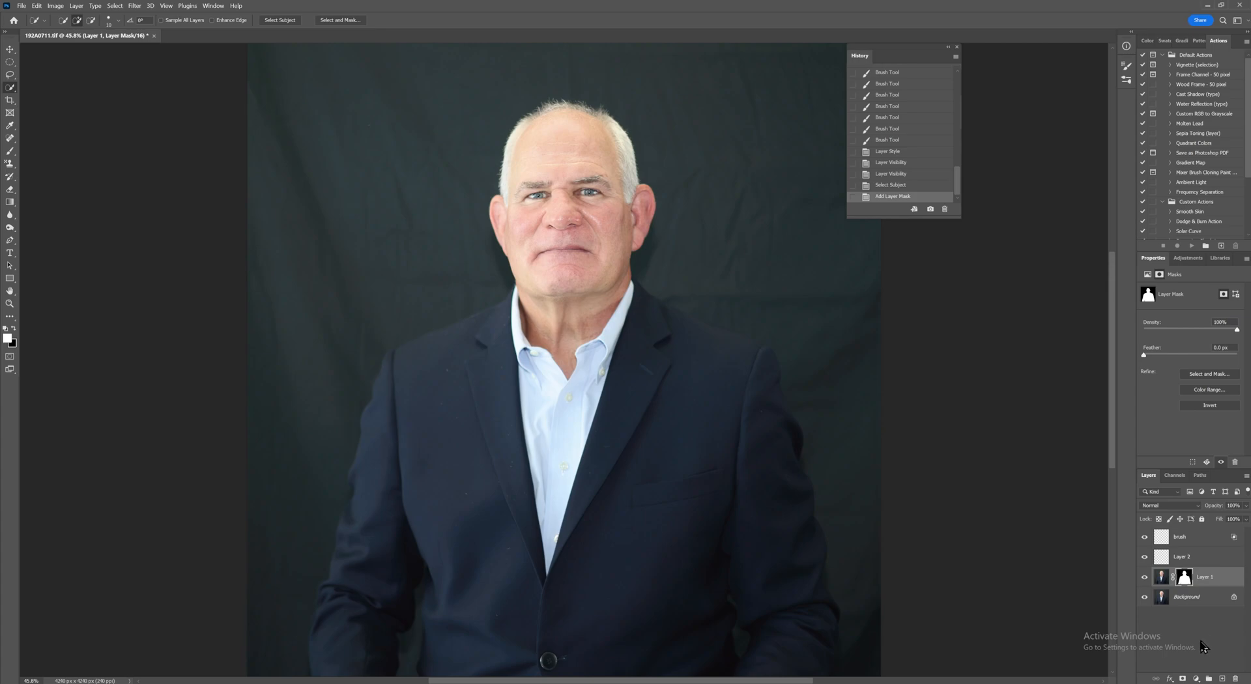
left_click(1196, 679)
left_click(1196, 671)
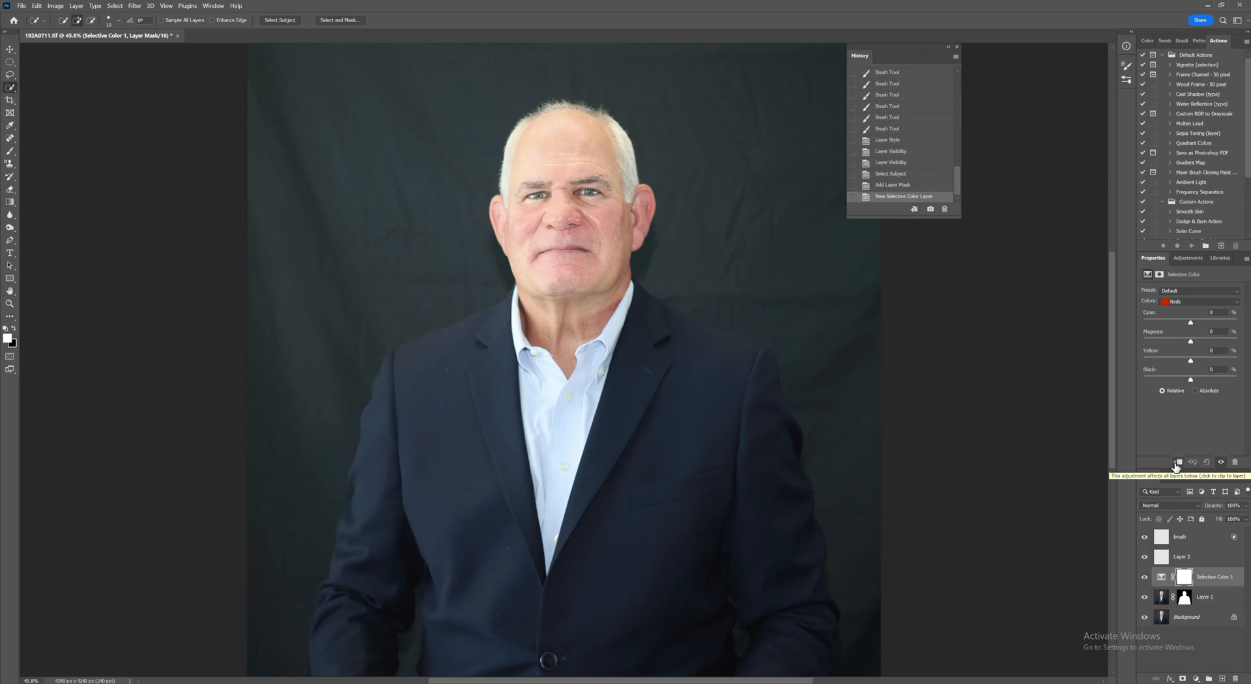
Step: Clip the Selective Color layer to Layer 1 and set its Reds to Cyan -32, Magenta -10, Yellow +1, Black 0
left_click(1176, 464)
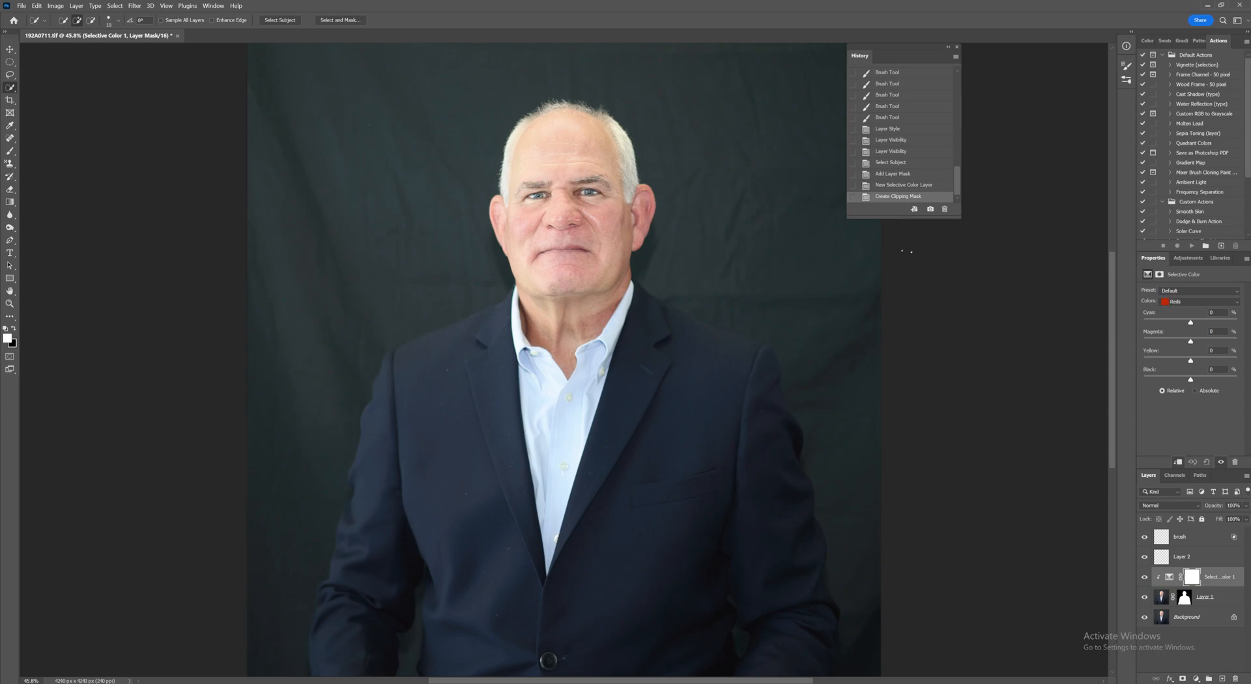
scroll(743, 196, "up", 5)
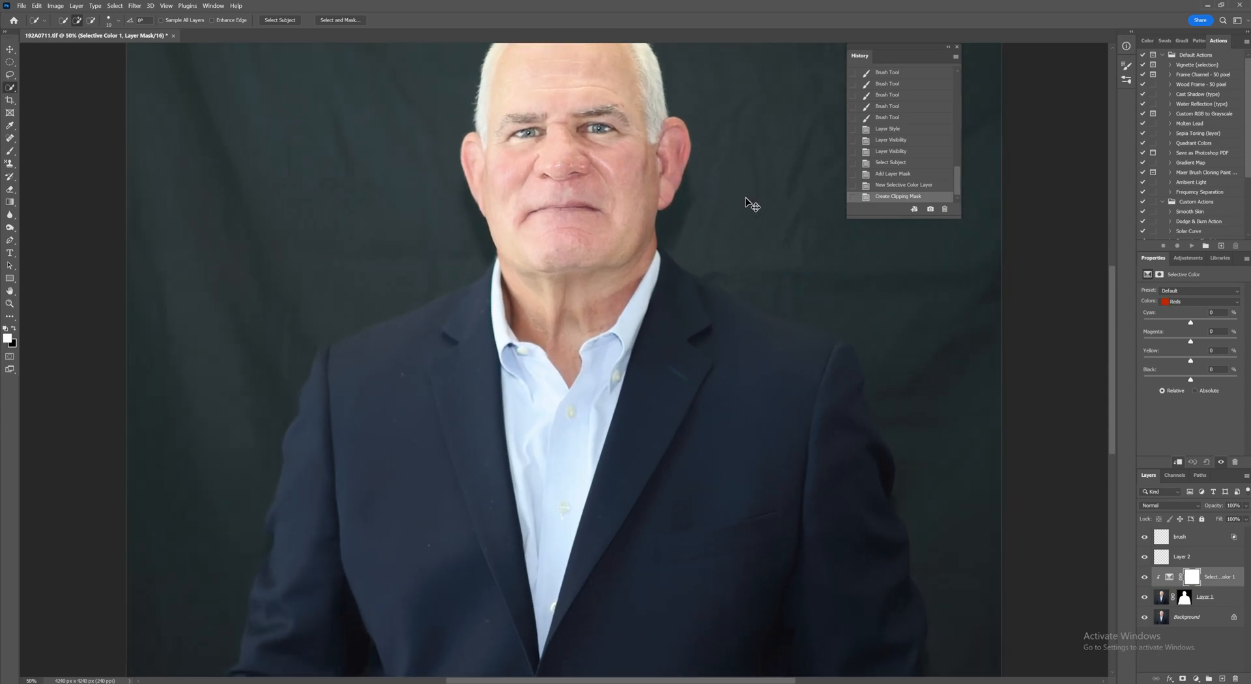
left_click_drag(611, 221, 559, 448)
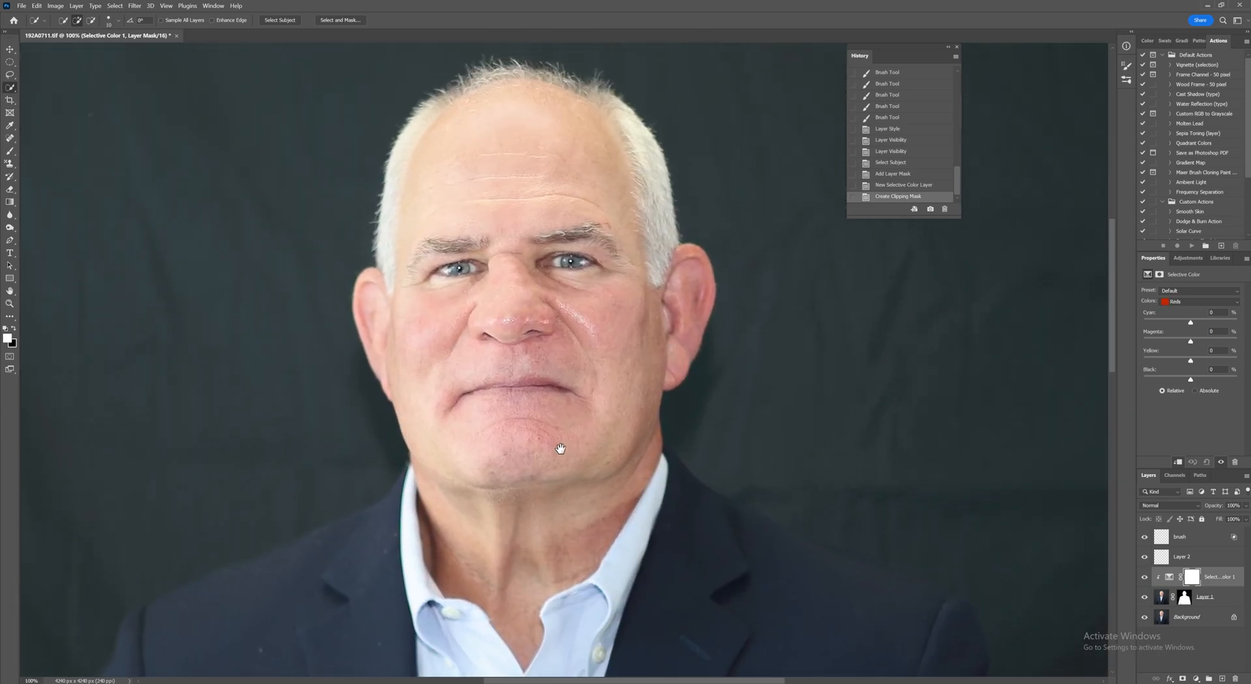
left_click(1176, 303)
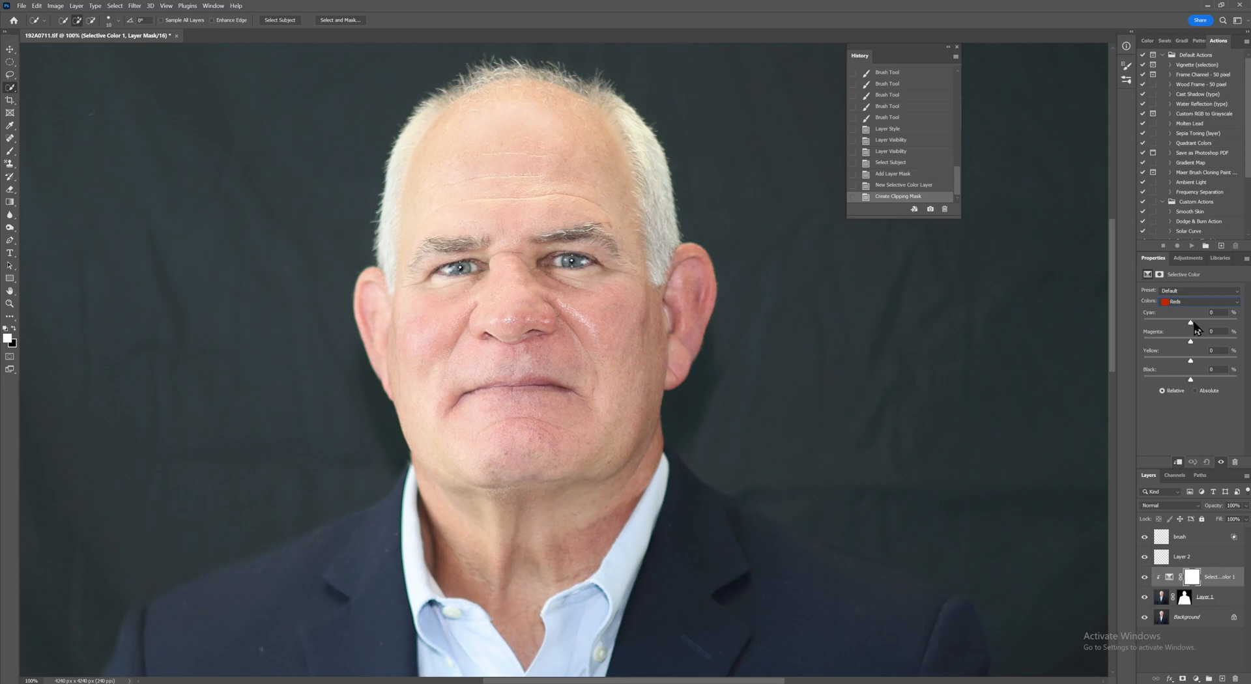
mouse_move(1190, 321)
left_mouse_down()
mouse_move(1157, 324)
mouse_move(1170, 323)
left_mouse_up()
left_click_drag(1193, 322, 1127, 324)
left_click_drag(1144, 323, 1205, 325)
left_click_drag(1148, 350, 1192, 346)
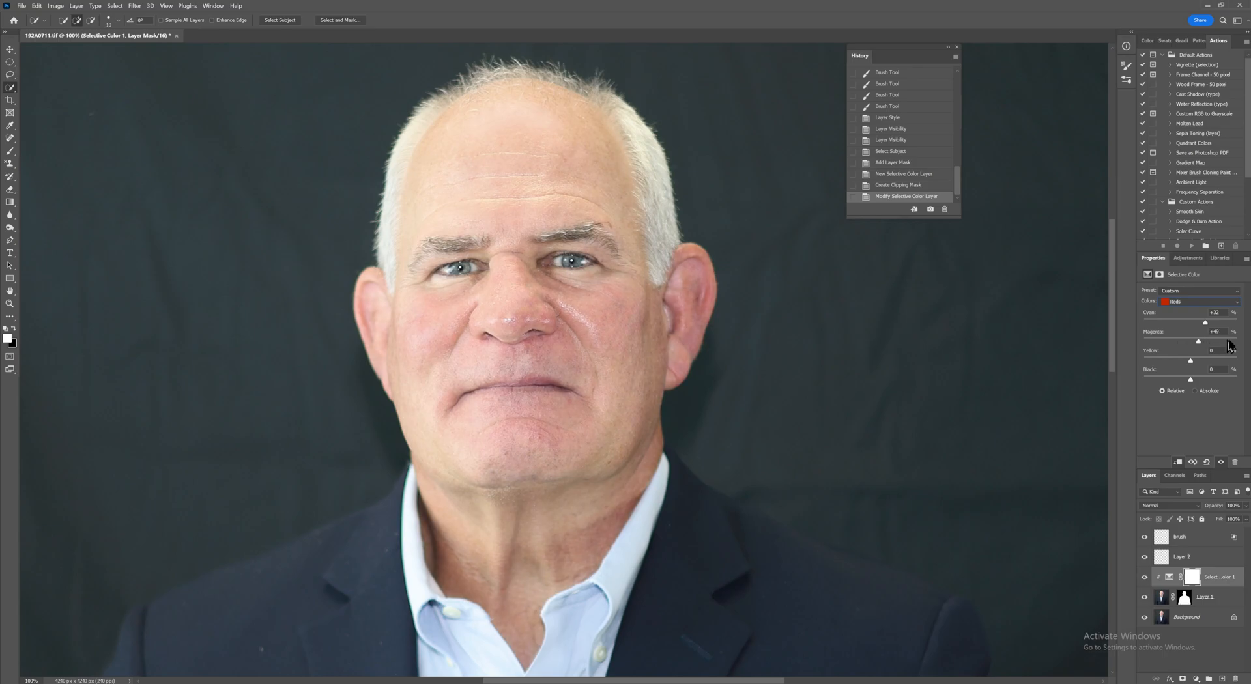
left_click(1187, 341)
left_click_drag(1187, 339, 1187, 340)
mouse_move(1191, 361)
left_mouse_down()
mouse_move(1128, 363)
mouse_move(1224, 365)
mouse_move(1192, 367)
left_mouse_up()
mouse_move(1190, 380)
left_mouse_down()
mouse_move(1147, 387)
mouse_move(1241, 391)
mouse_move(1188, 383)
mouse_move(1210, 368)
left_mouse_up()
type("0")
Step: Toggle the Background layer's visibility to compare the before and after
left_click(1145, 619, "alt")
left_click(1145, 619, "alt")
left_click(1144, 619, "alt")
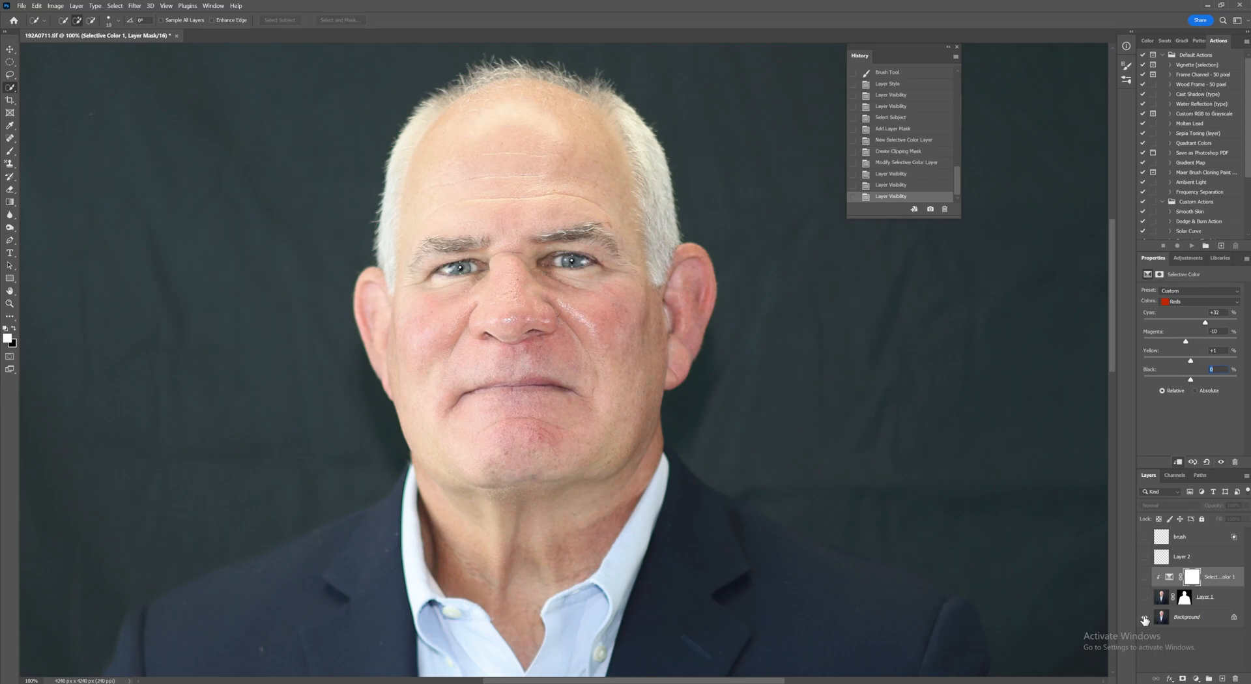
left_click(1145, 620, "alt")
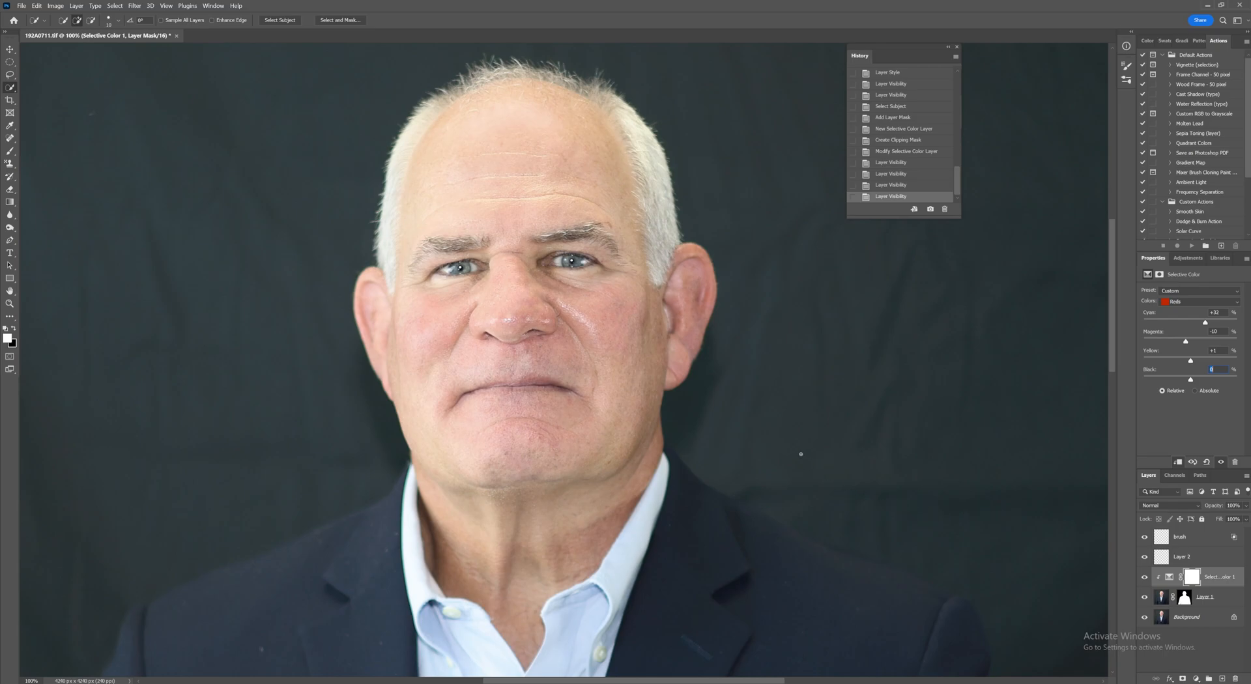
scroll(801, 454, "down", 3)
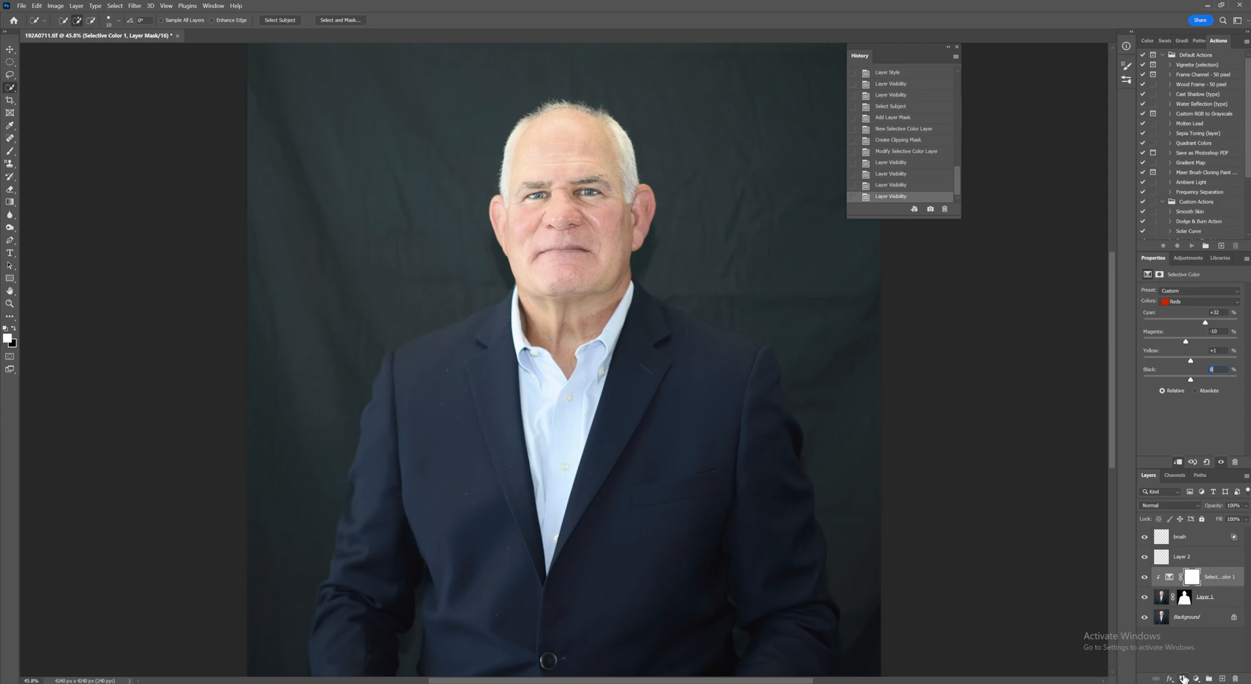
left_click(1196, 679)
left_click(1204, 533)
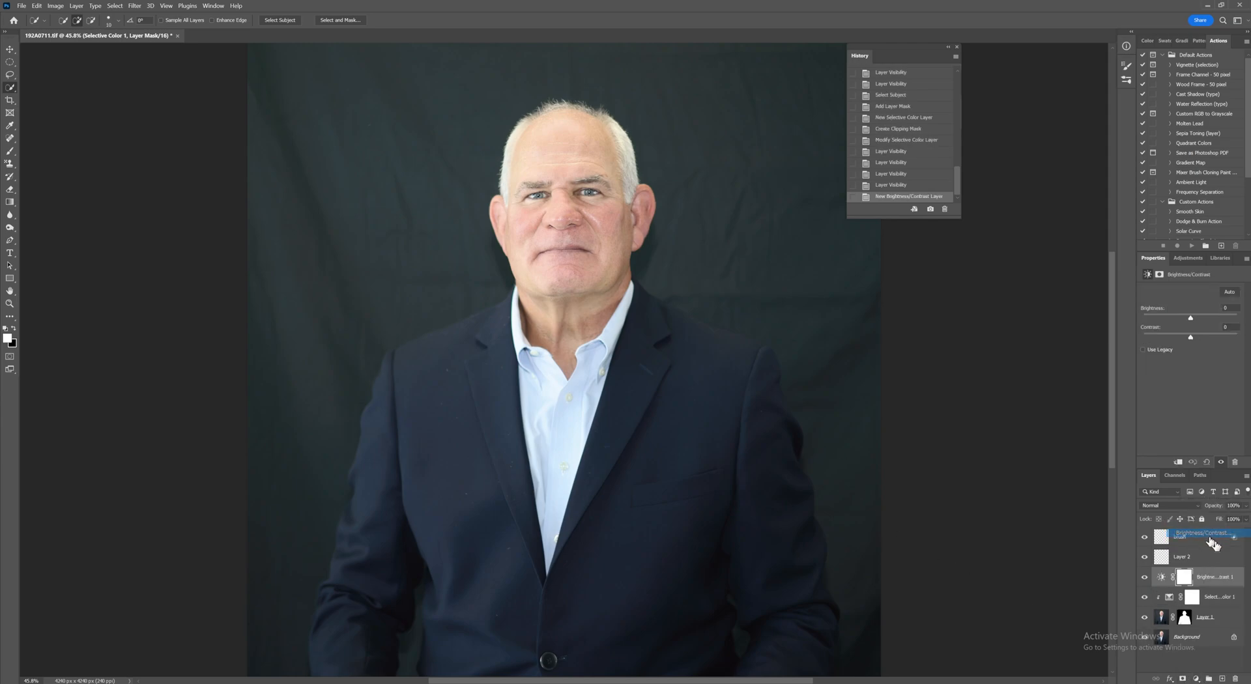
left_click(1177, 461)
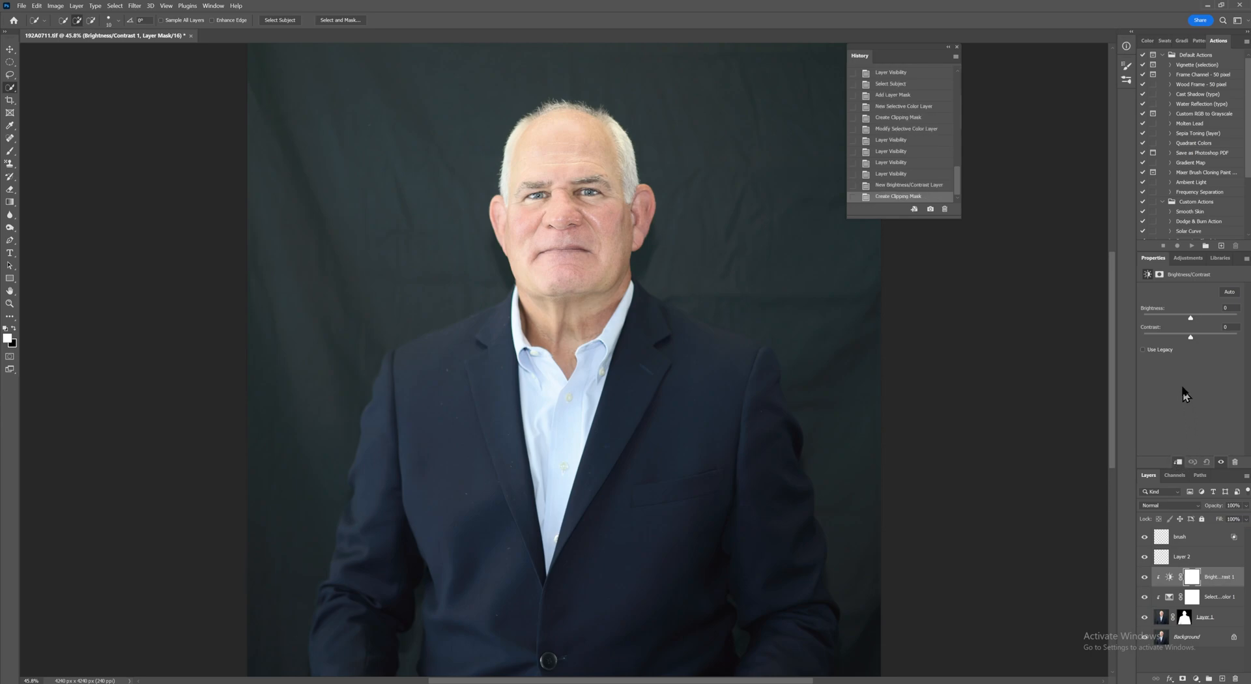
left_click_drag(1190, 317, 1180, 344)
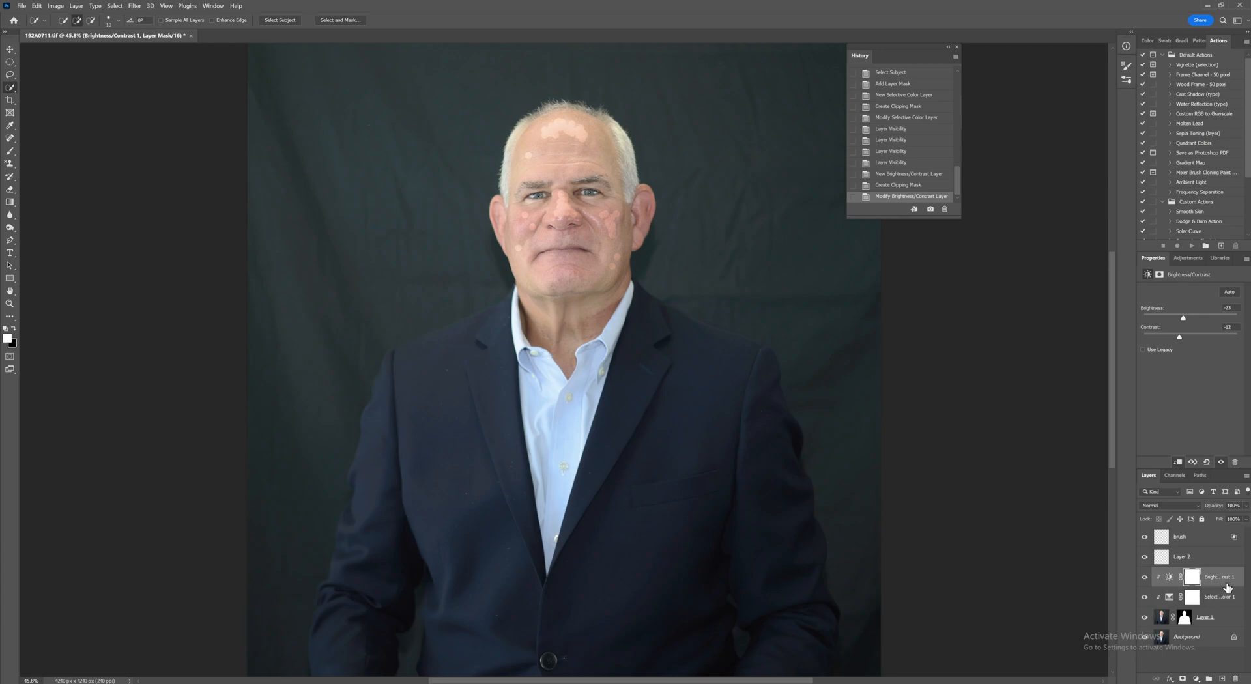
key("Delete")
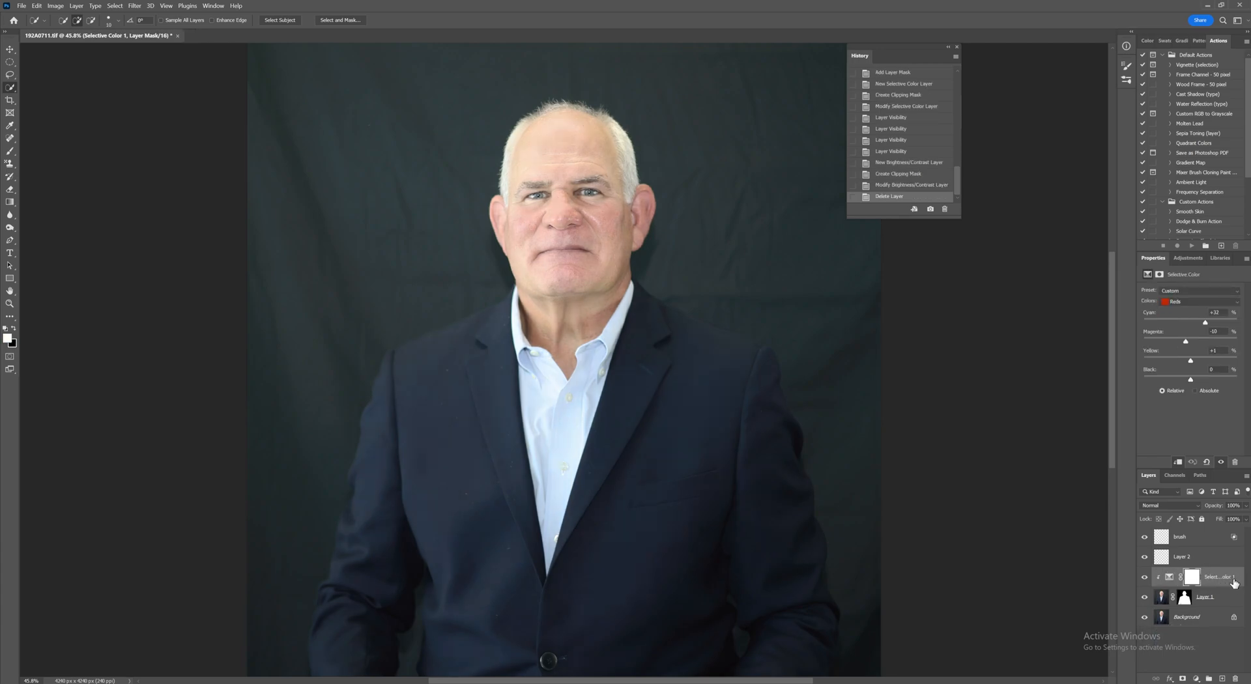
Step: Stamp all visible layers into a new layer above Brush and copy Layer 1's subject mask onto it
left_click(1205, 538)
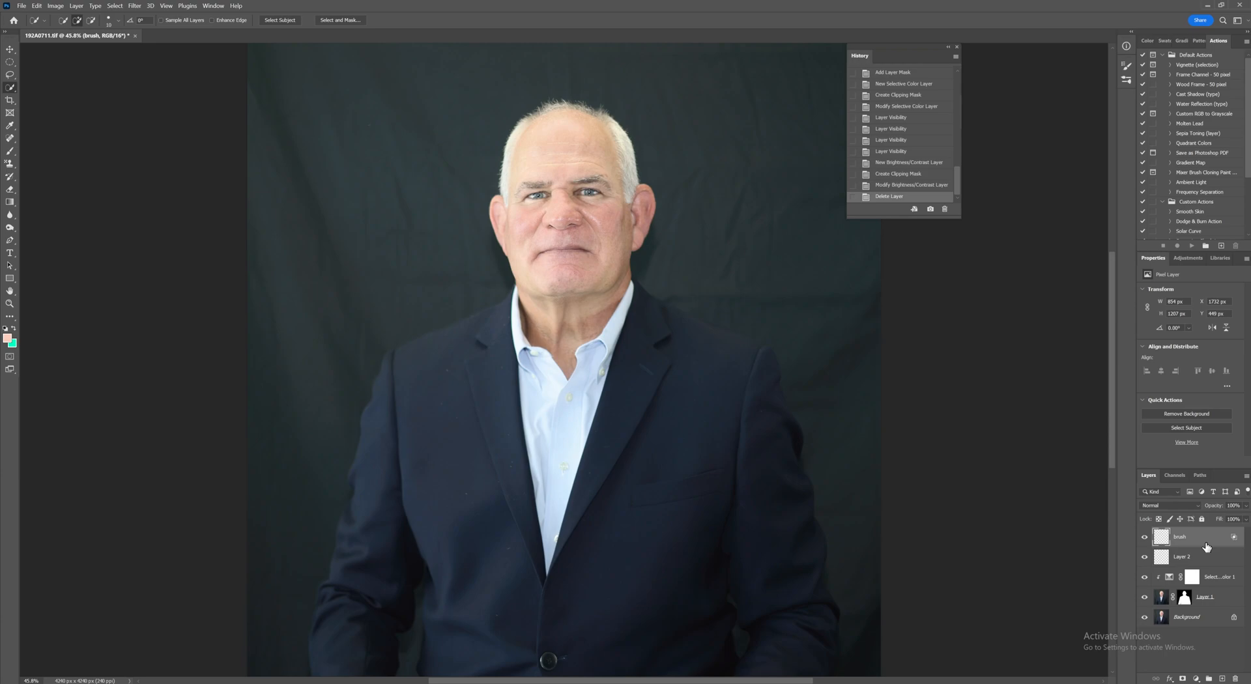
key("ctrl+shift+alt+e")
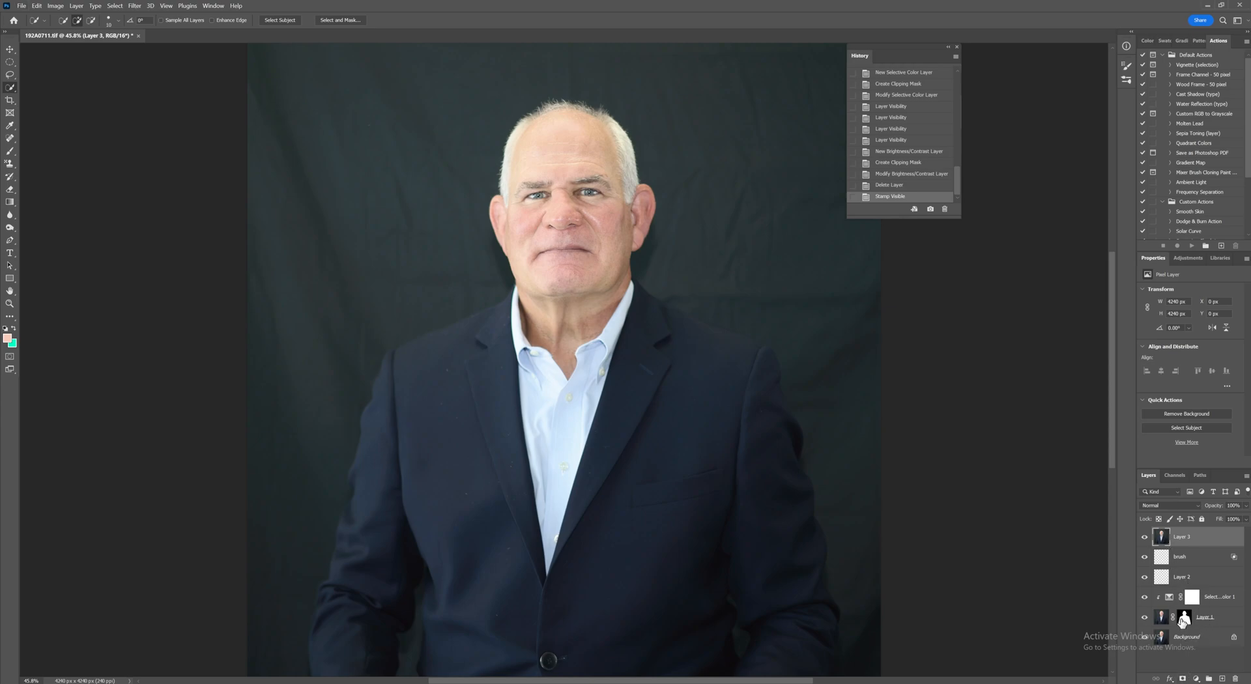
left_click_drag(1182, 622, 1183, 540)
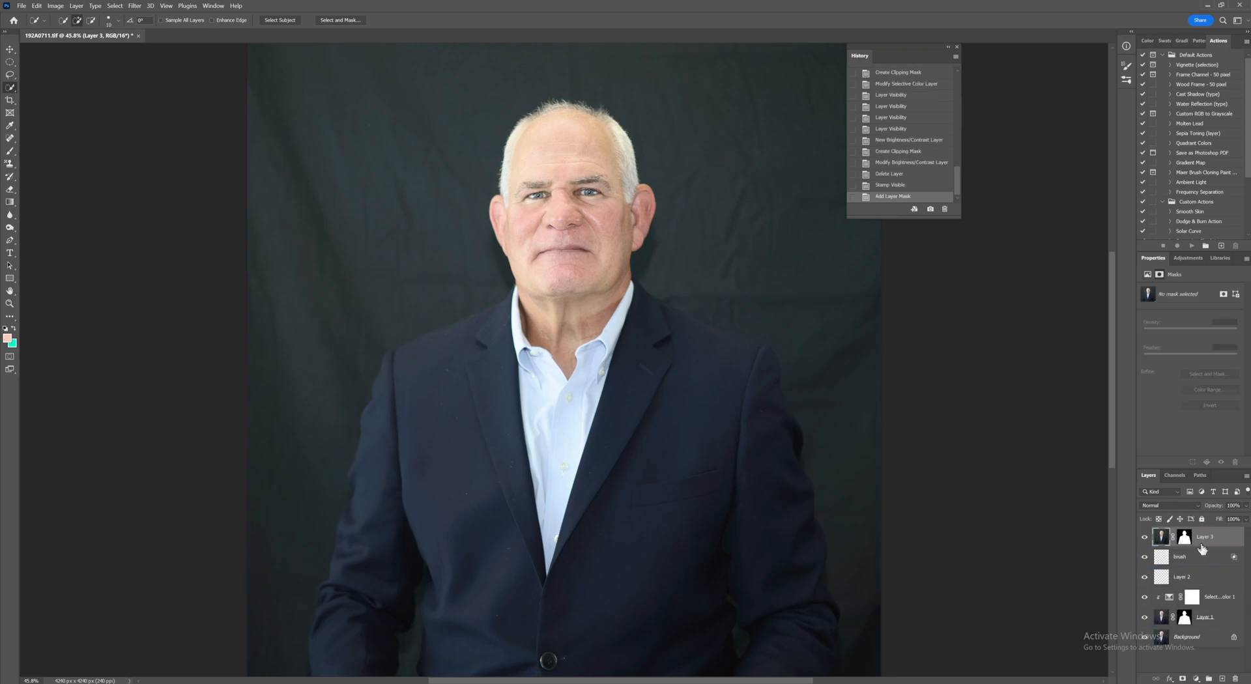
Step: Add a Brightness/Contrast adjustment clipped to the stamped layer with Brightness 4 and Contrast 15
left_click(1197, 678)
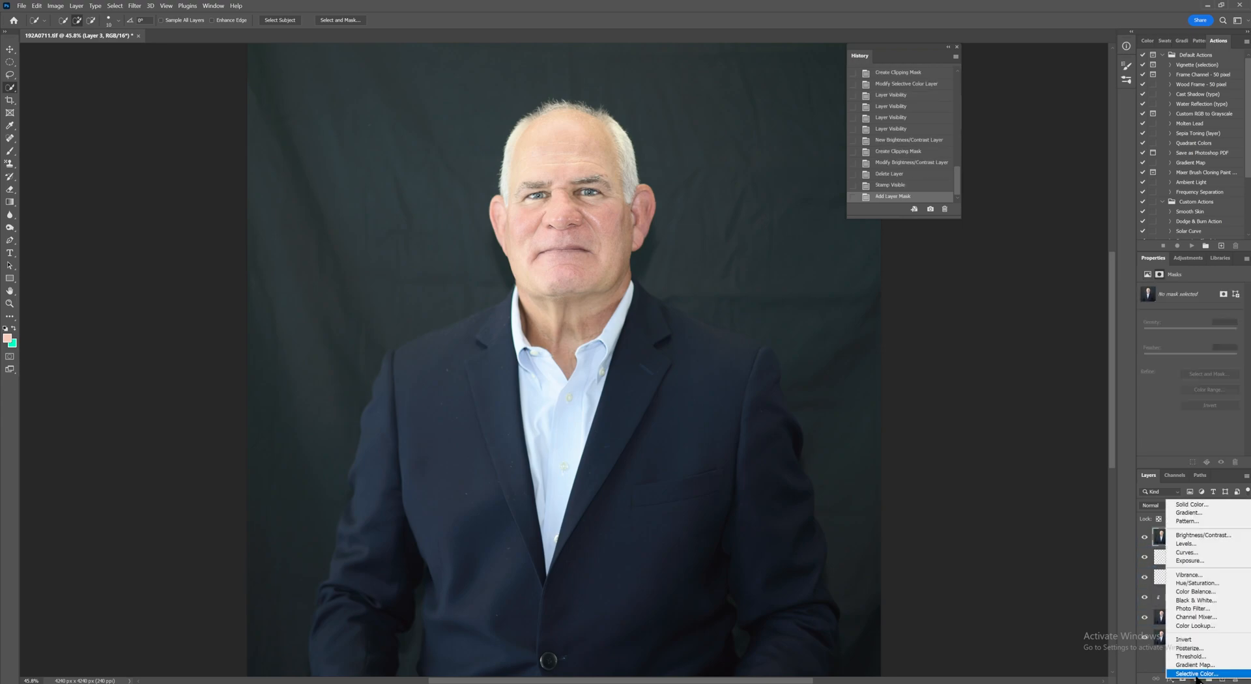
left_click(1198, 535)
left_click(1177, 461)
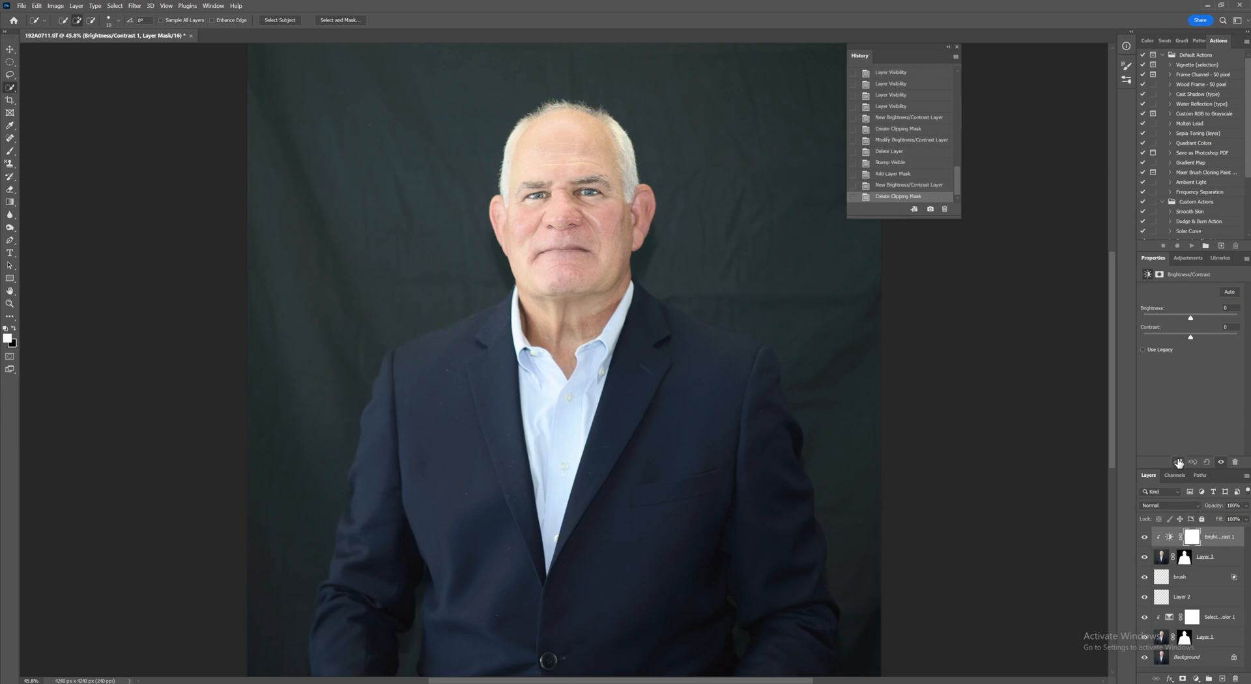
mouse_move(1191, 335)
left_mouse_down()
mouse_move(1206, 336)
mouse_move(1171, 339)
mouse_move(1203, 345)
mouse_move(1202, 318)
mouse_move(1215, 321)
mouse_move(1189, 327)
left_mouse_up()
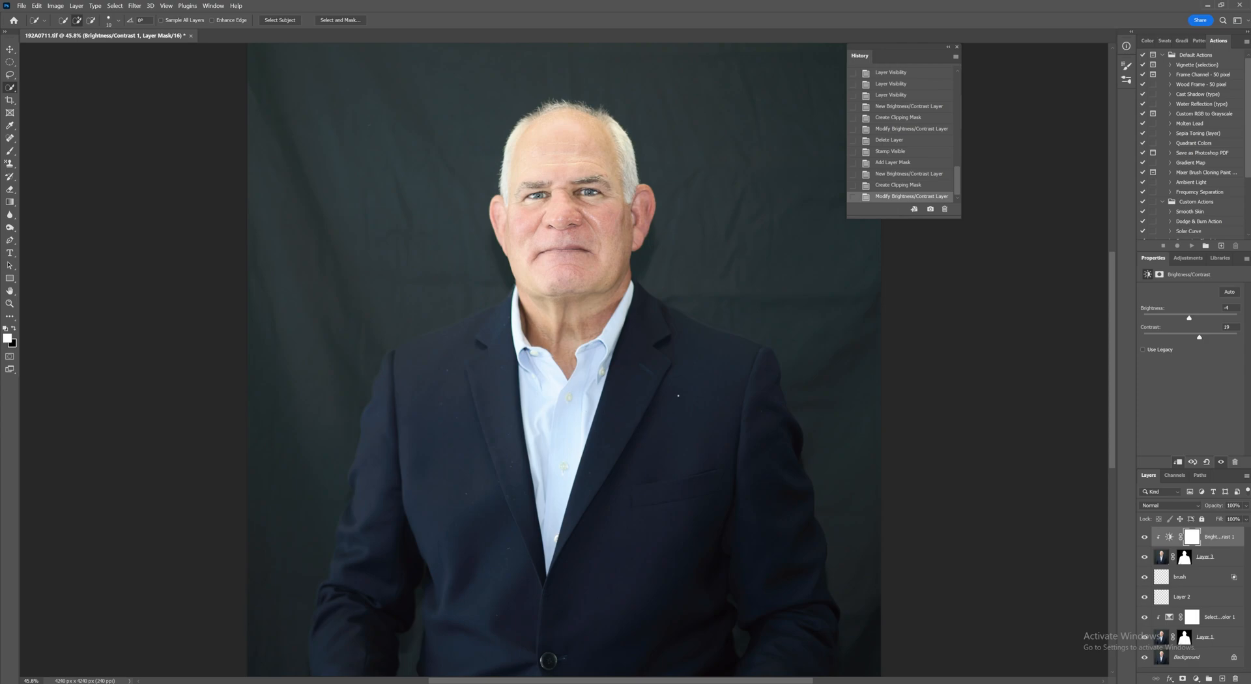
Step: Toggle the Background layer's visibility to compare the before and after
left_click(1144, 658, "alt")
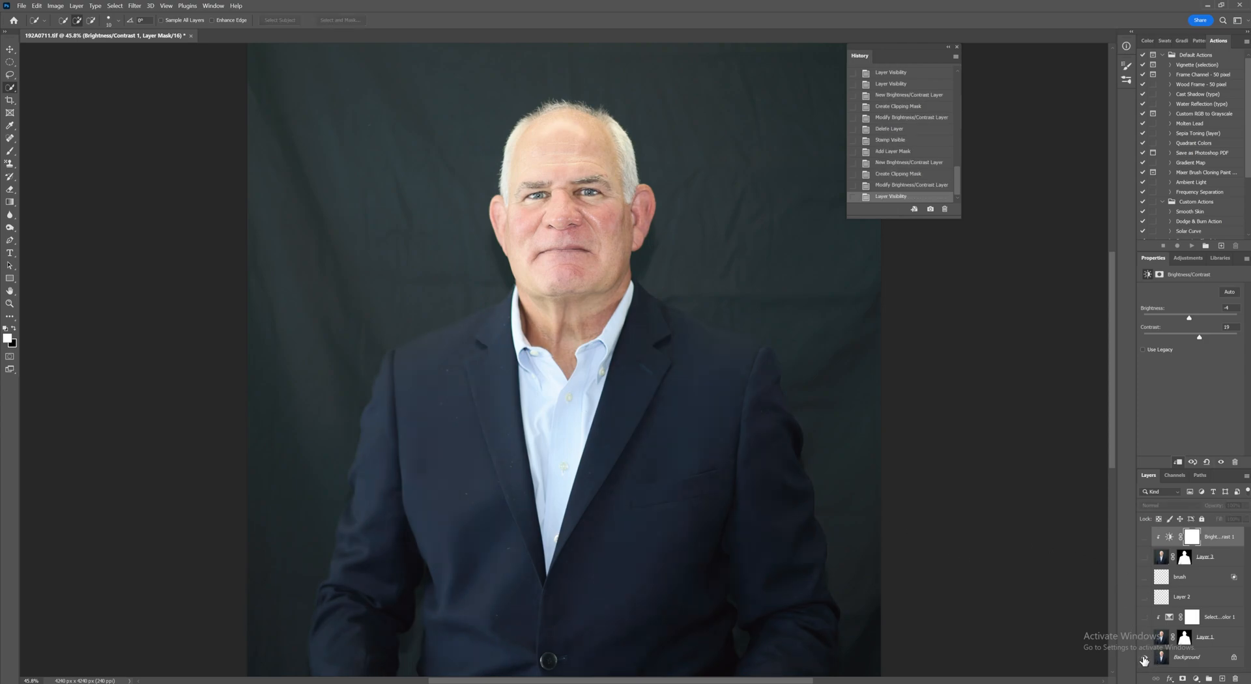
left_click(1144, 658, "alt")
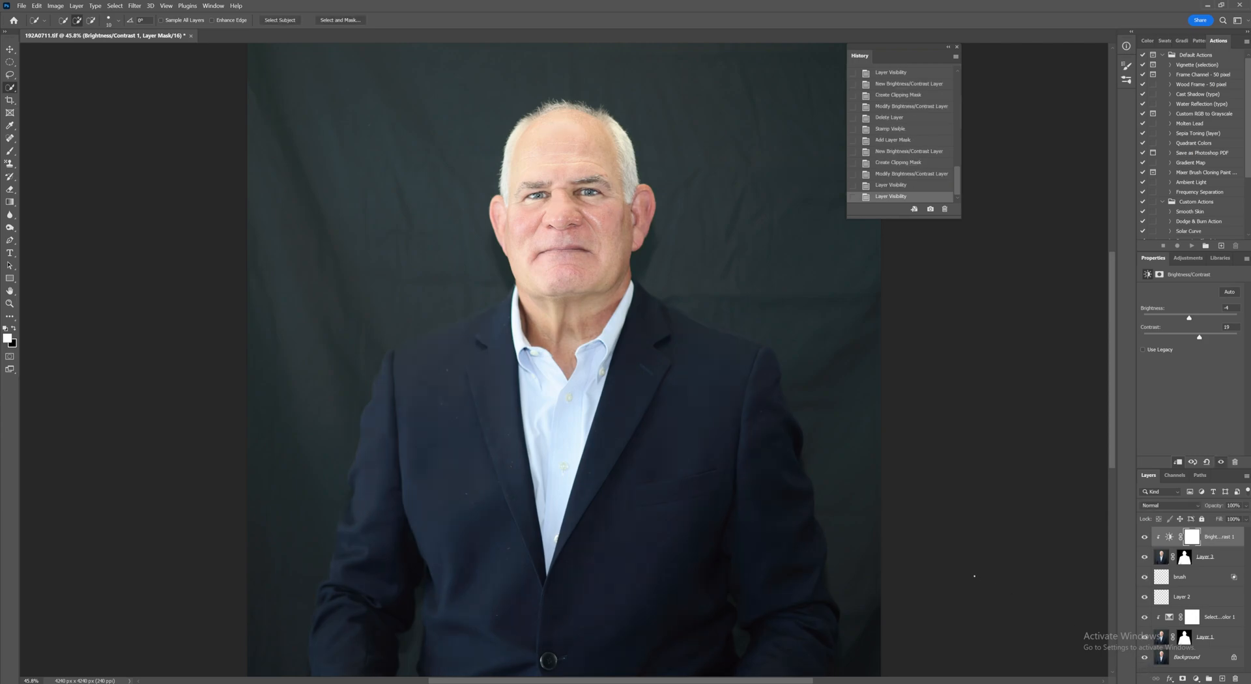
left_click(1144, 658, "alt")
left_click(1144, 658, "alt")
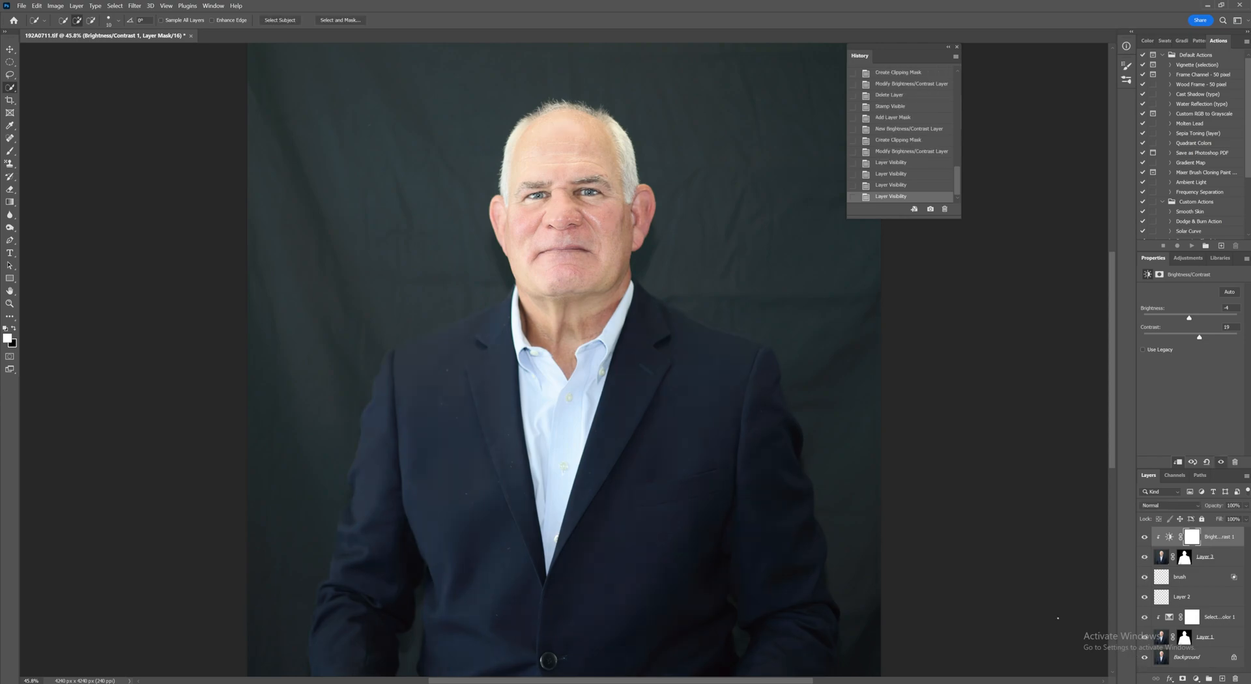